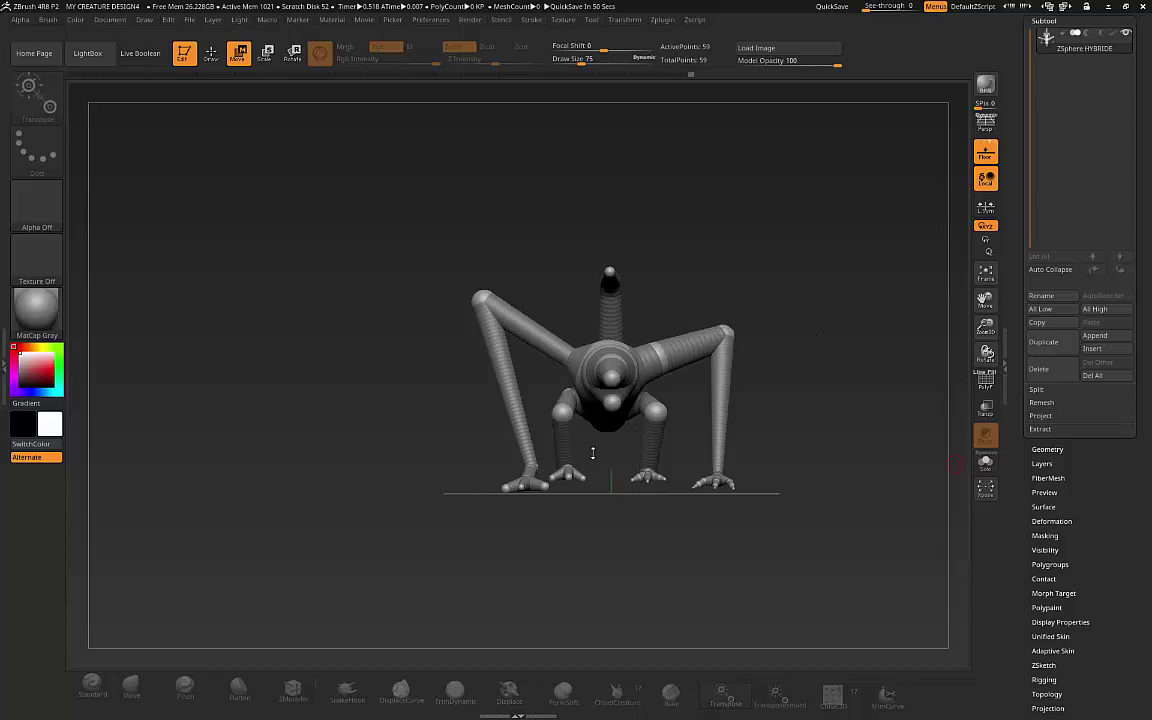
Pull the creature's right front elbow ZSphere back toward the tail and its right hind ankle ZSphere outward, seen from above
drag(879, 384, 823, 380)
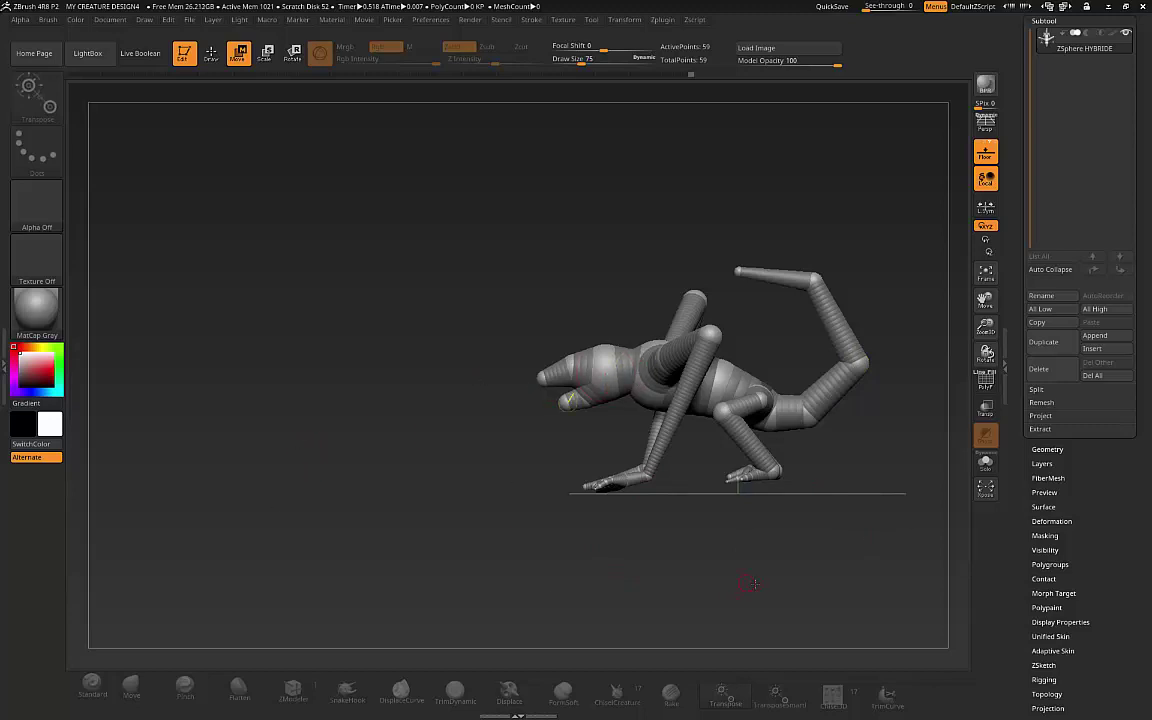
drag(752, 583, 785, 590)
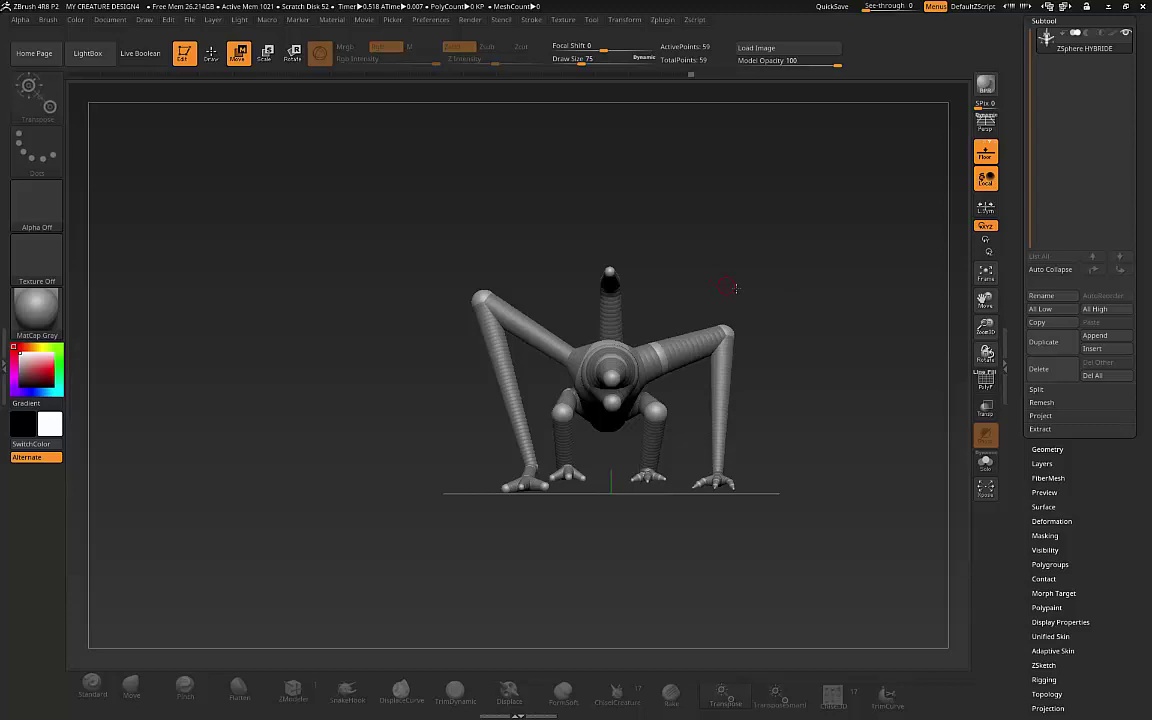
drag(689, 265, 600, 430)
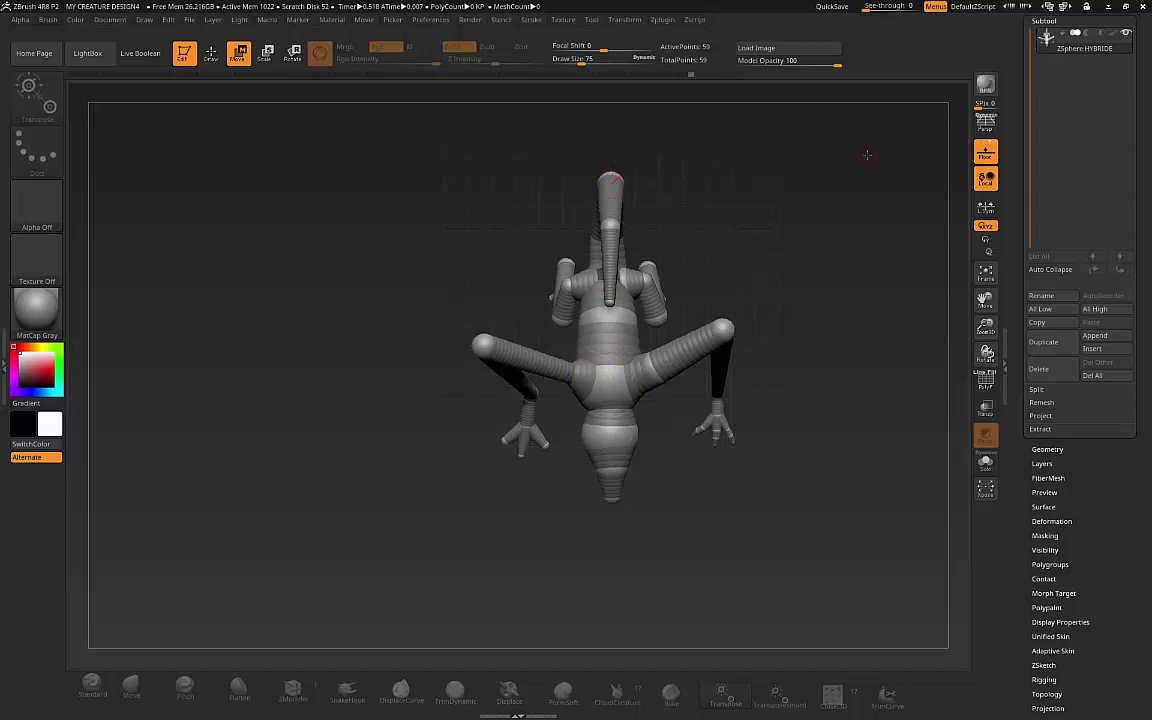
key(ctrl)
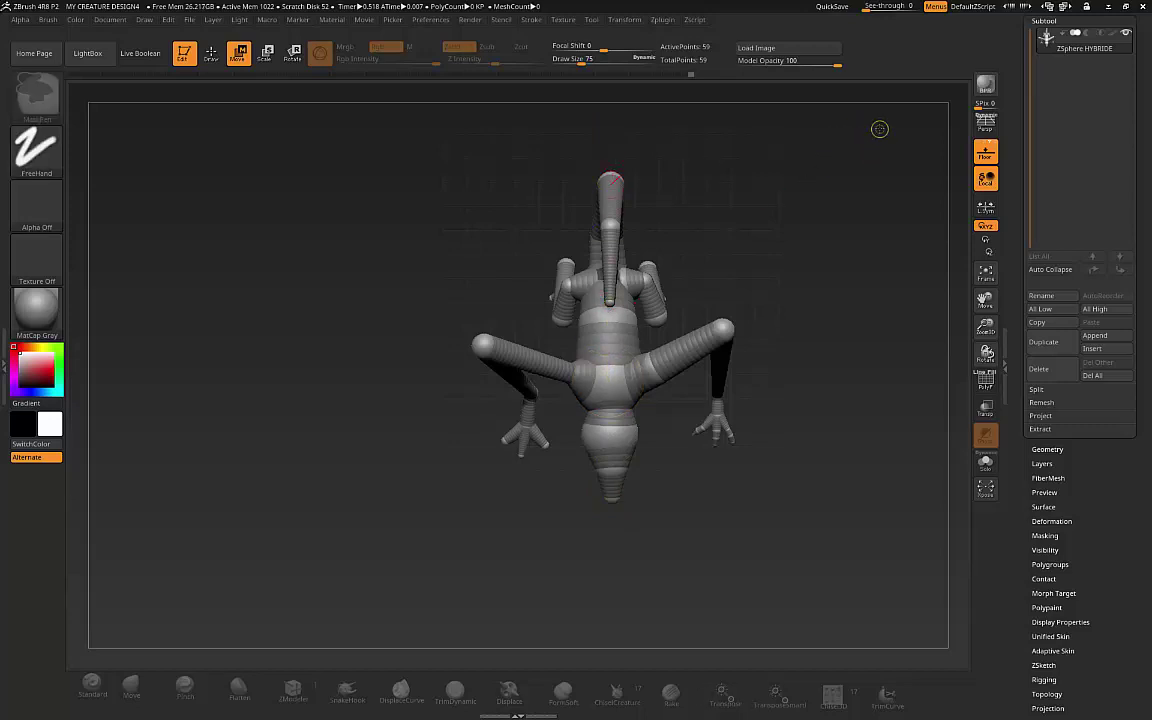
ctrl+drag(879, 129, 830, 205)
drag(481, 340, 467, 266)
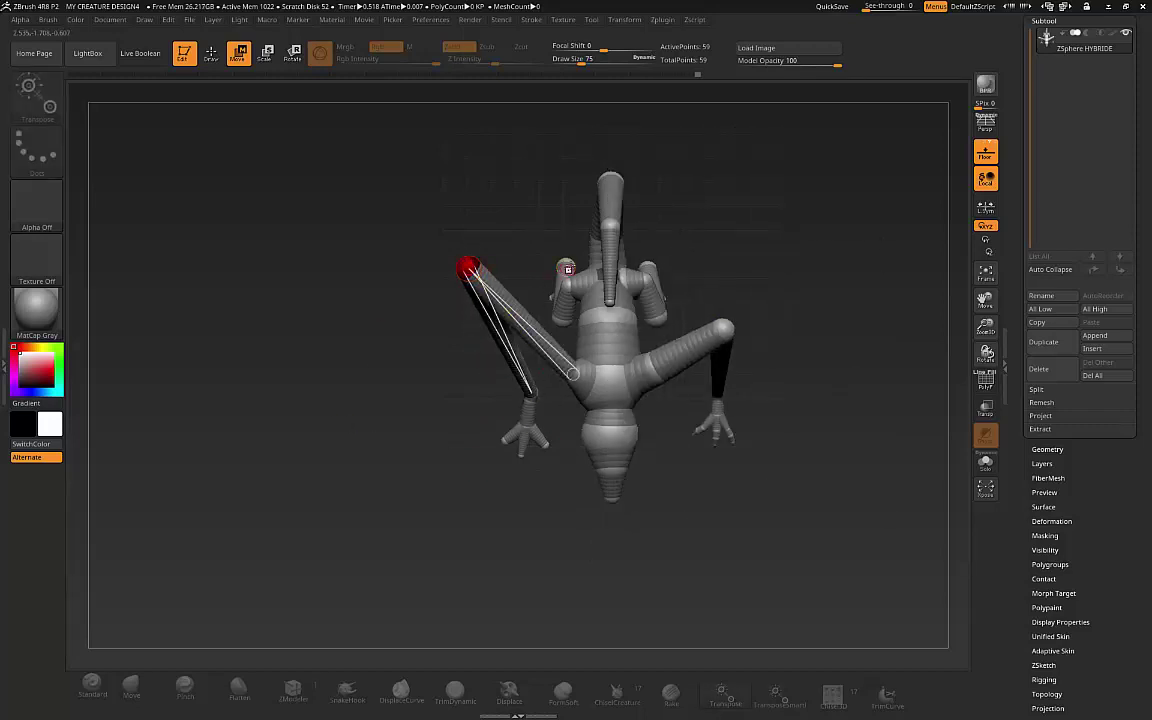
drag(568, 269, 535, 265)
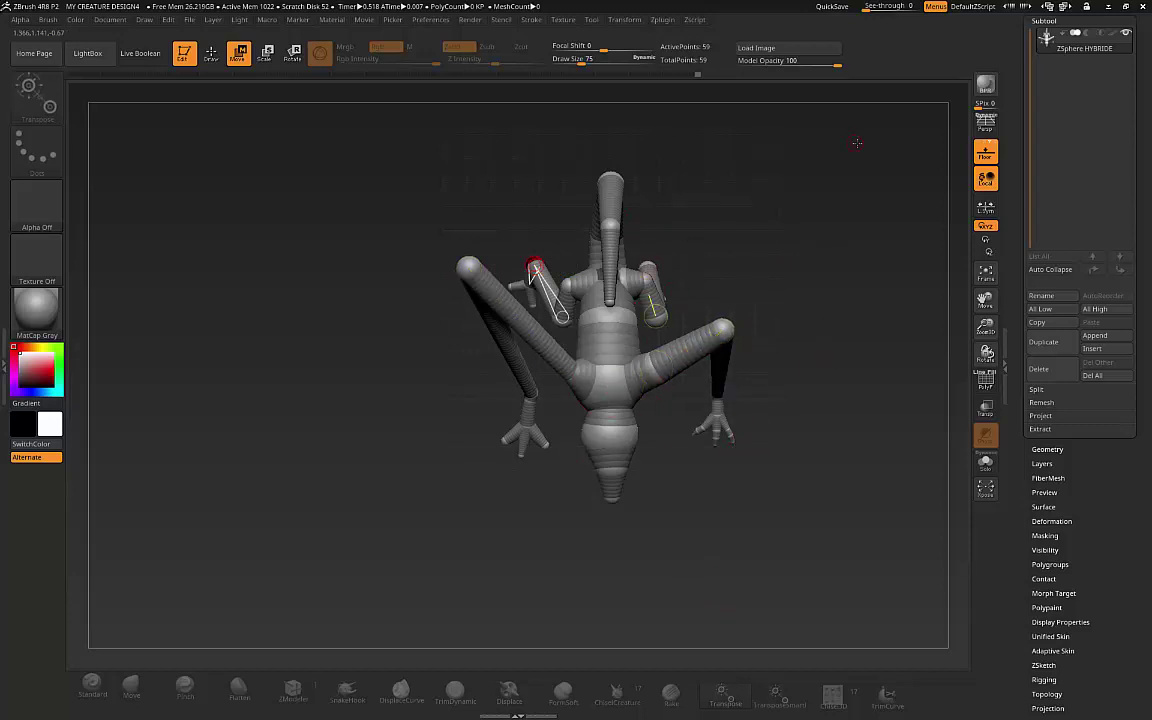
Try to mask the creature's left half with a rectangle along the body's centre line, seen from above
key(ctrl)
key(ctrl)
ctrl+drag(831, 169, 609, 548)
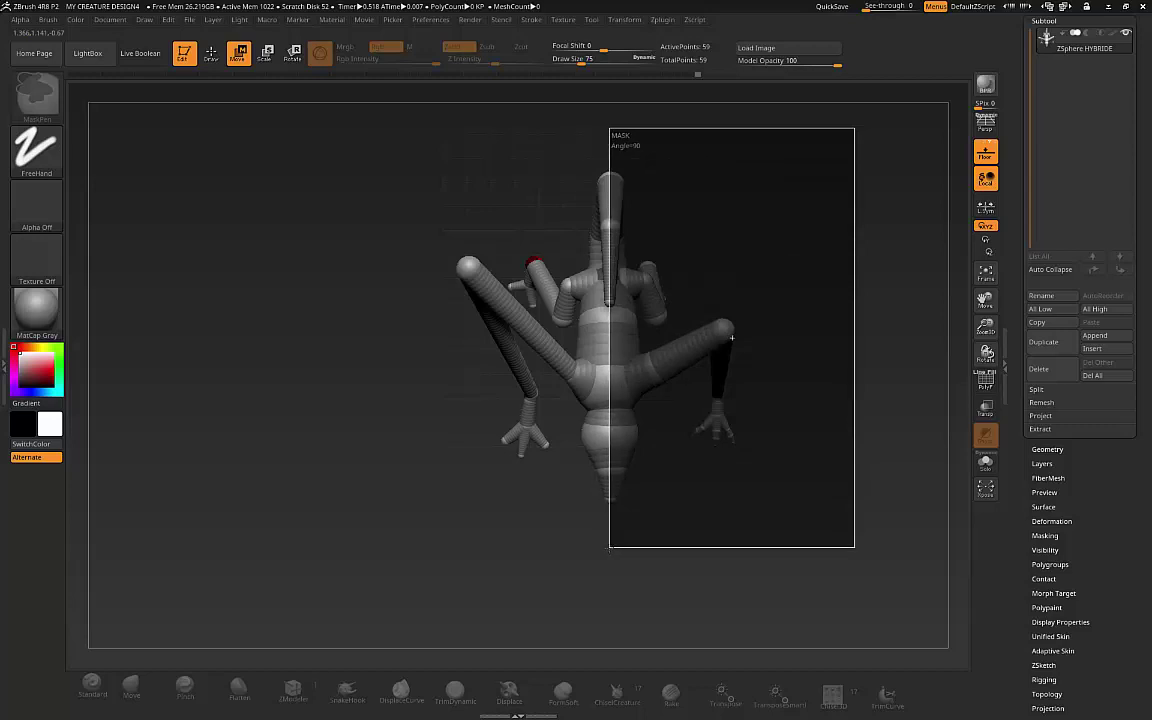
ctrl+drag(631, 492, 780, 292)
Try to mask the left half of the ZSphere creature from the front, aligning the rectangle's edge with the body's centre
shift+drag(789, 342, 789, 239)
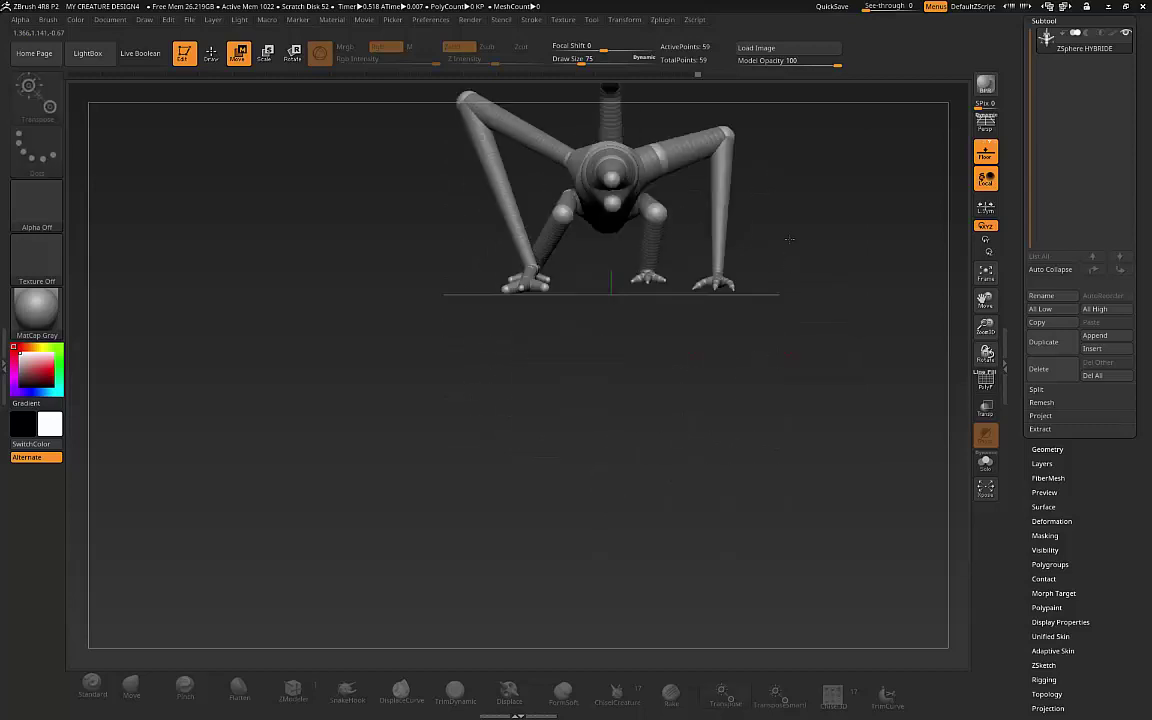
alt+drag(796, 185, 818, 203)
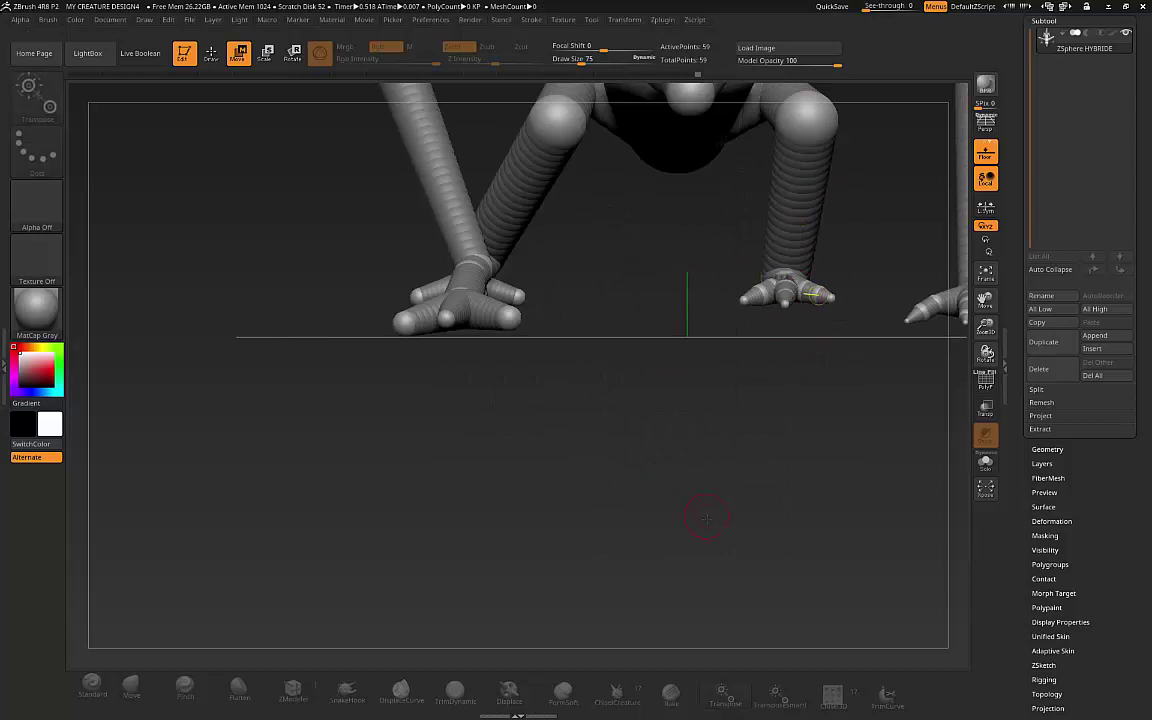
key(f)
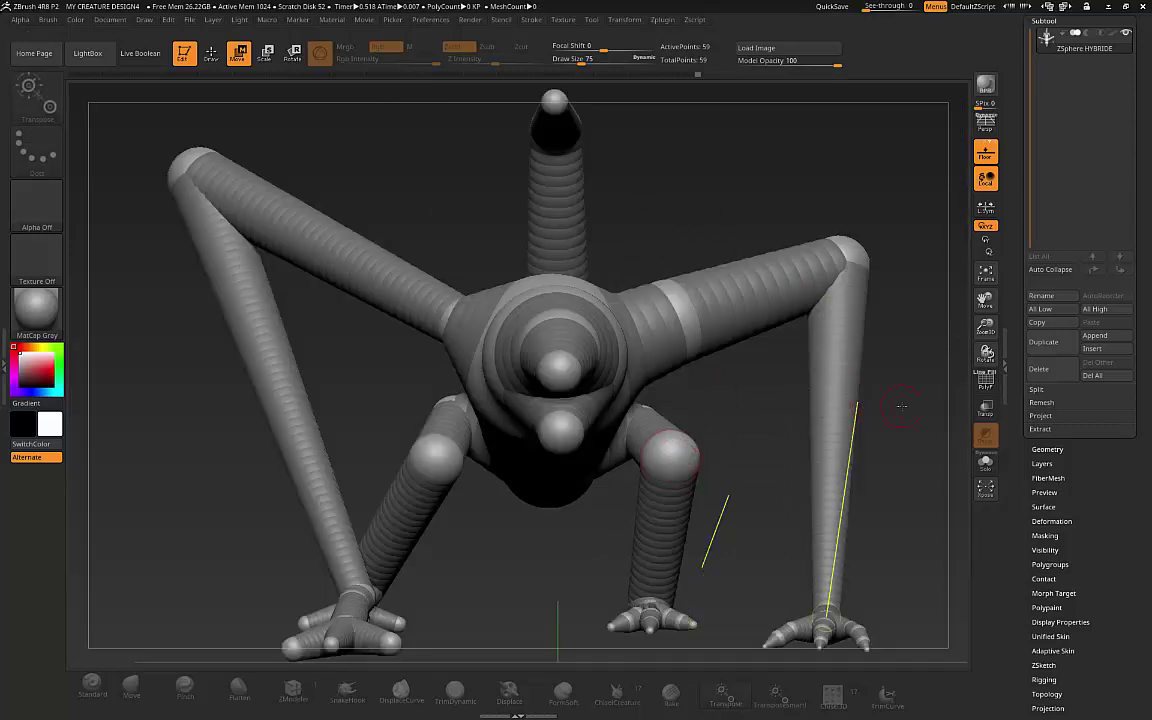
alt+drag(881, 399, 848, 389)
ctrl+drag(859, 162, 538, 551)
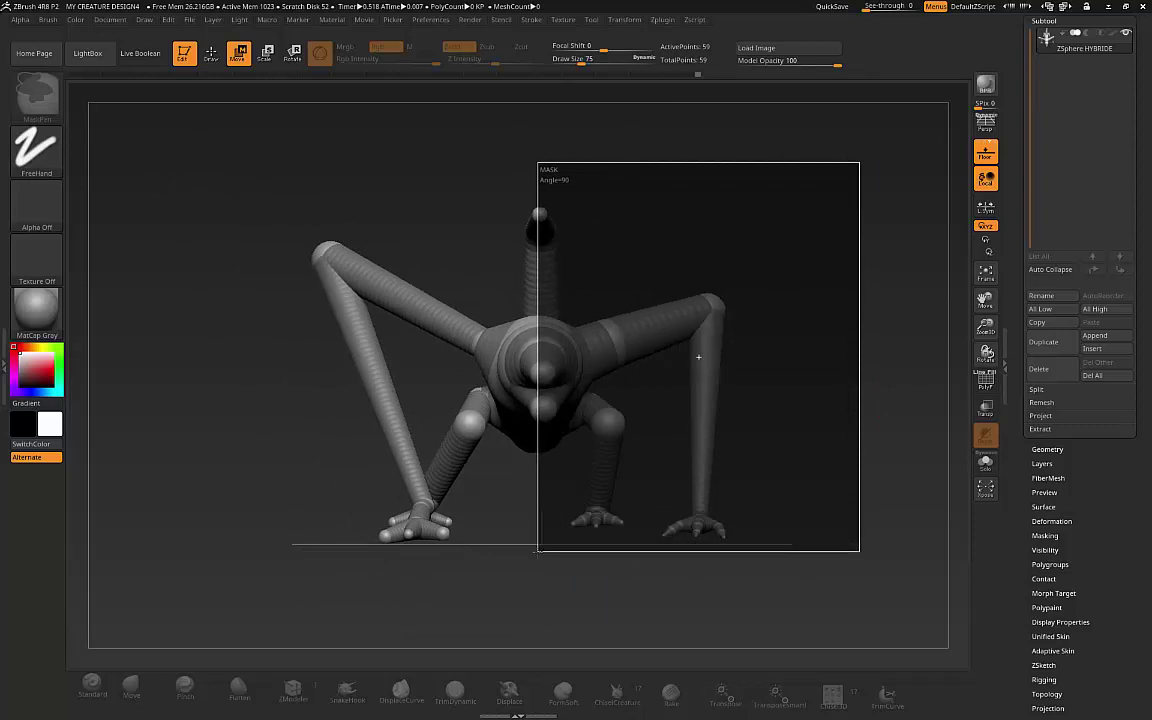
ctrl+drag(538, 551, 539, 551)
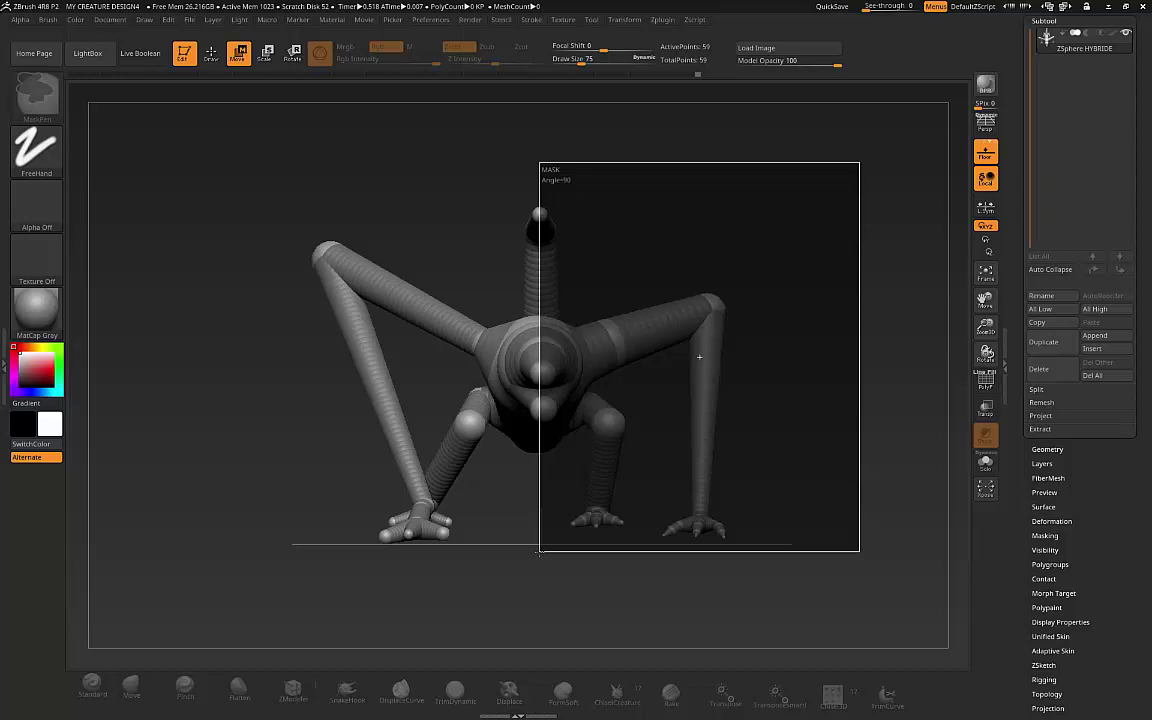
ctrl+drag(538, 552, 542, 552)
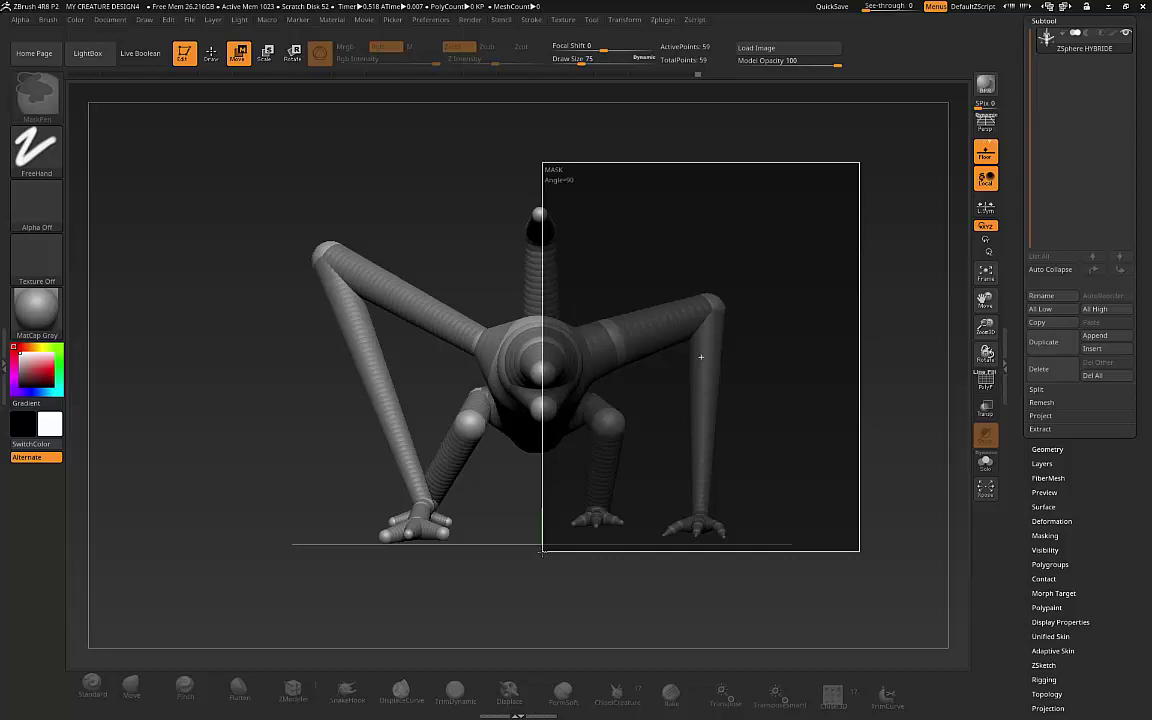
ctrl+drag(542, 551, 542, 551)
ctrl+drag(861, 156, 541, 550)
ctrl+drag(538, 488, 541, 549)
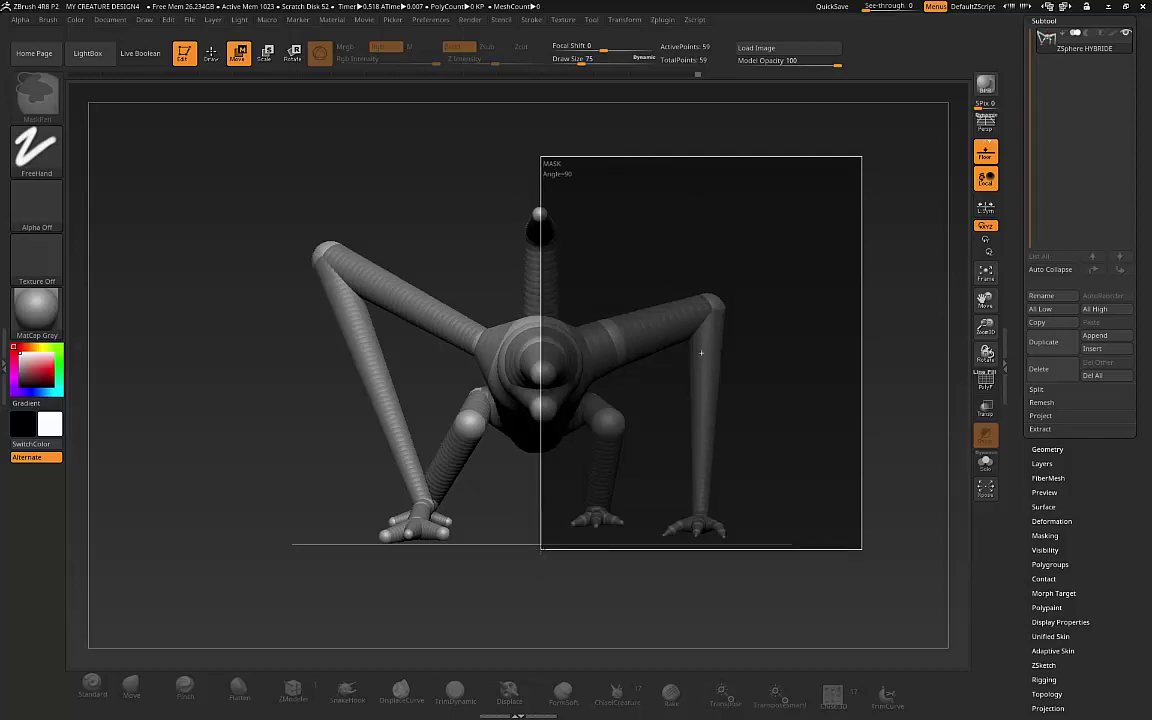
ctrl+drag(540, 548, 755, 230)
mouse_move(700, 516)
mouse_down()
mouse_move(694, 489)
mouse_move(734, 364)
mouse_up()
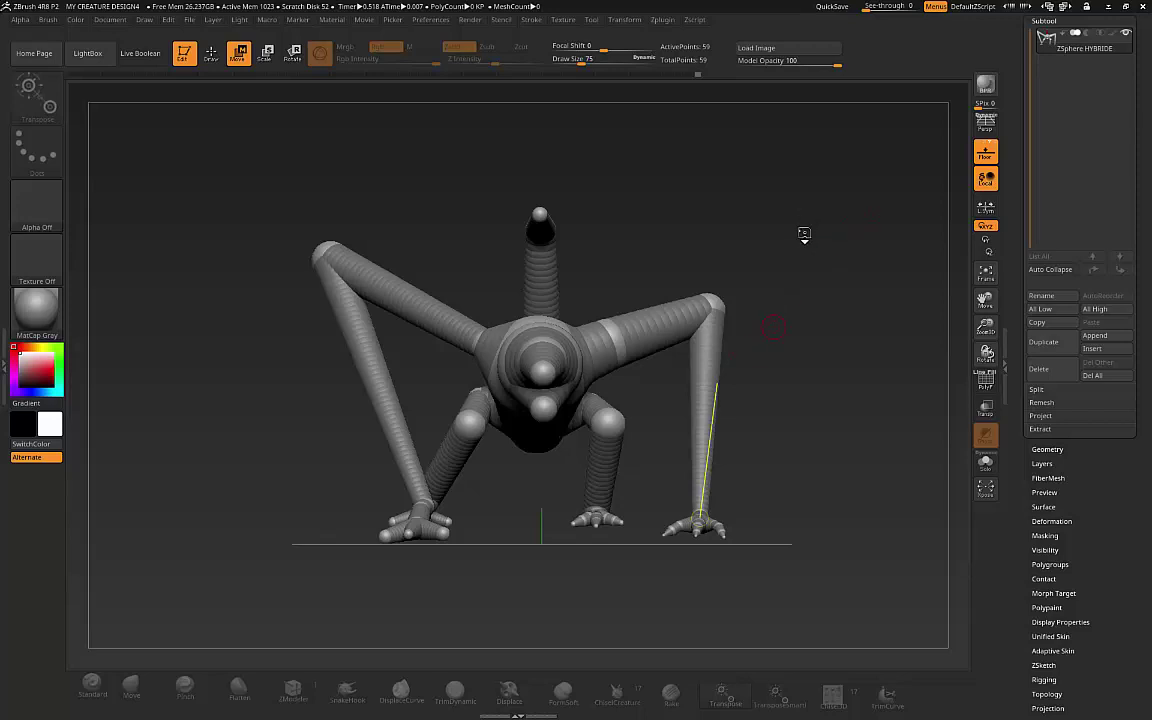
Preview the ZSphere creature's adaptive skin and convert it into a PolyMesh3D
key(a)
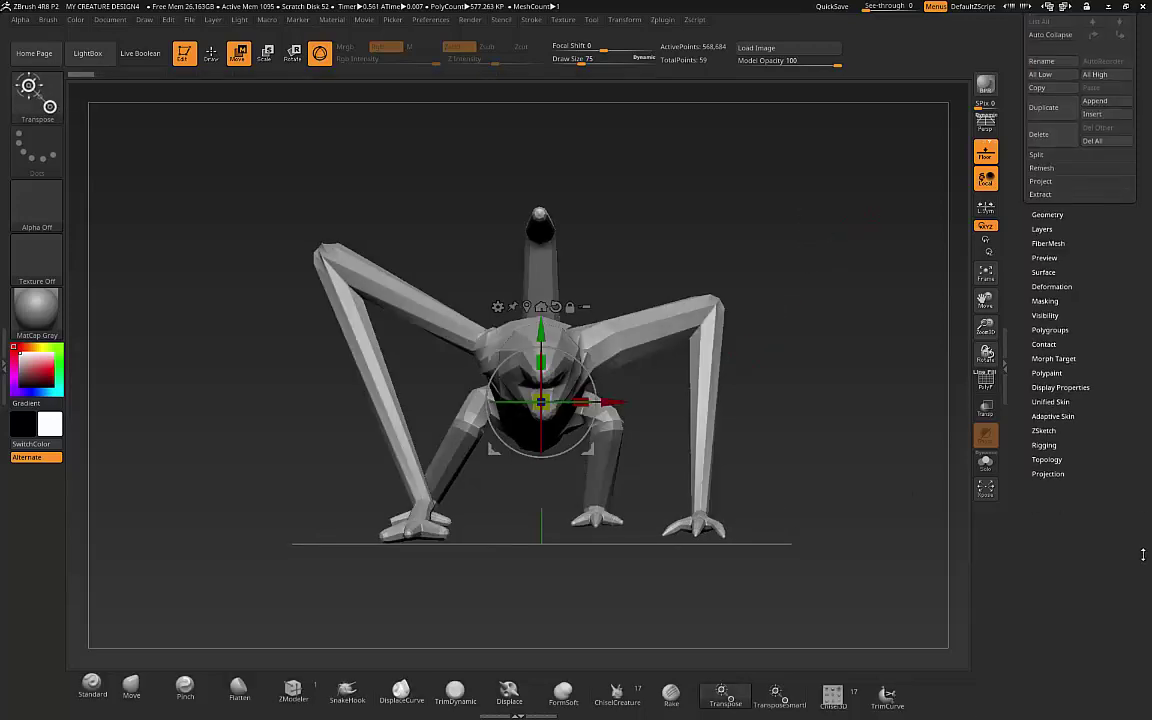
click(1058, 578)
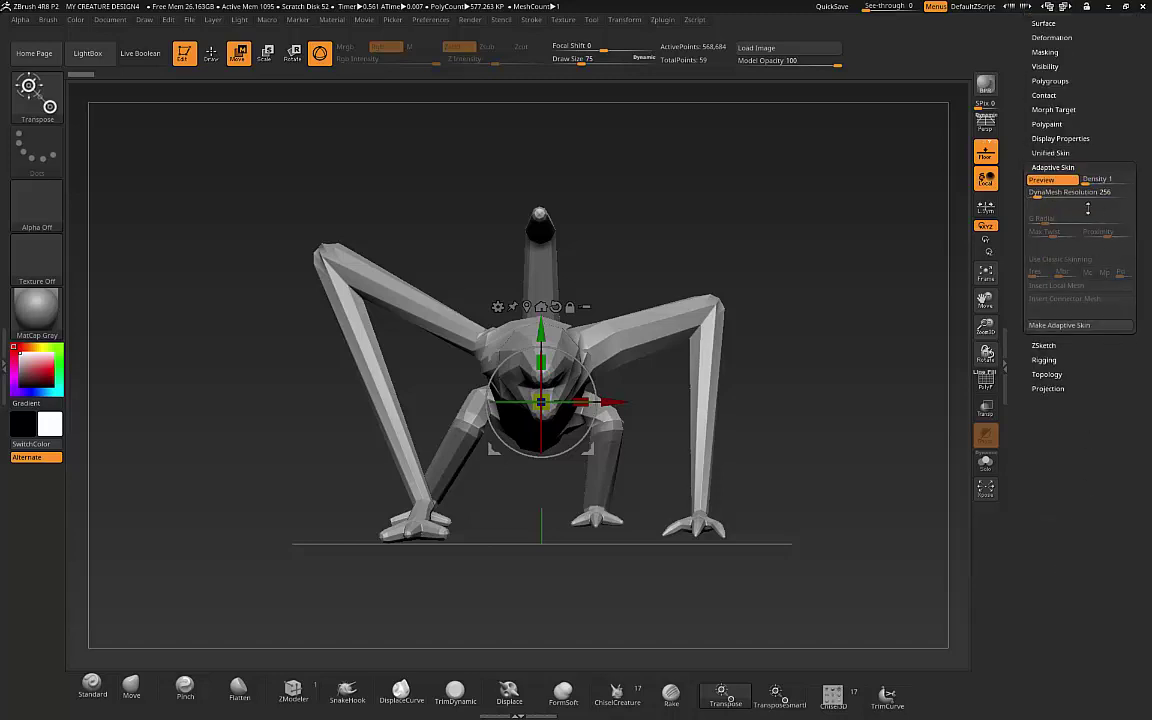
drag(766, 235, 746, 394)
drag(748, 454, 773, 284)
key(q)
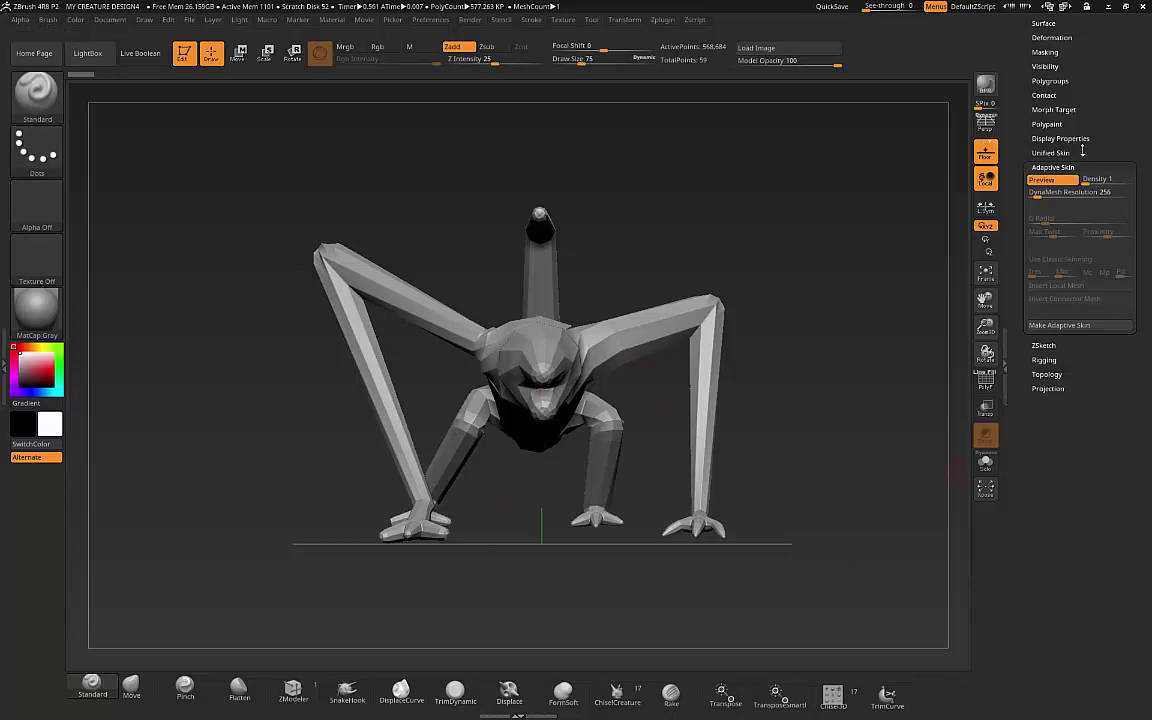
scroll(1100, 93, up, 10)
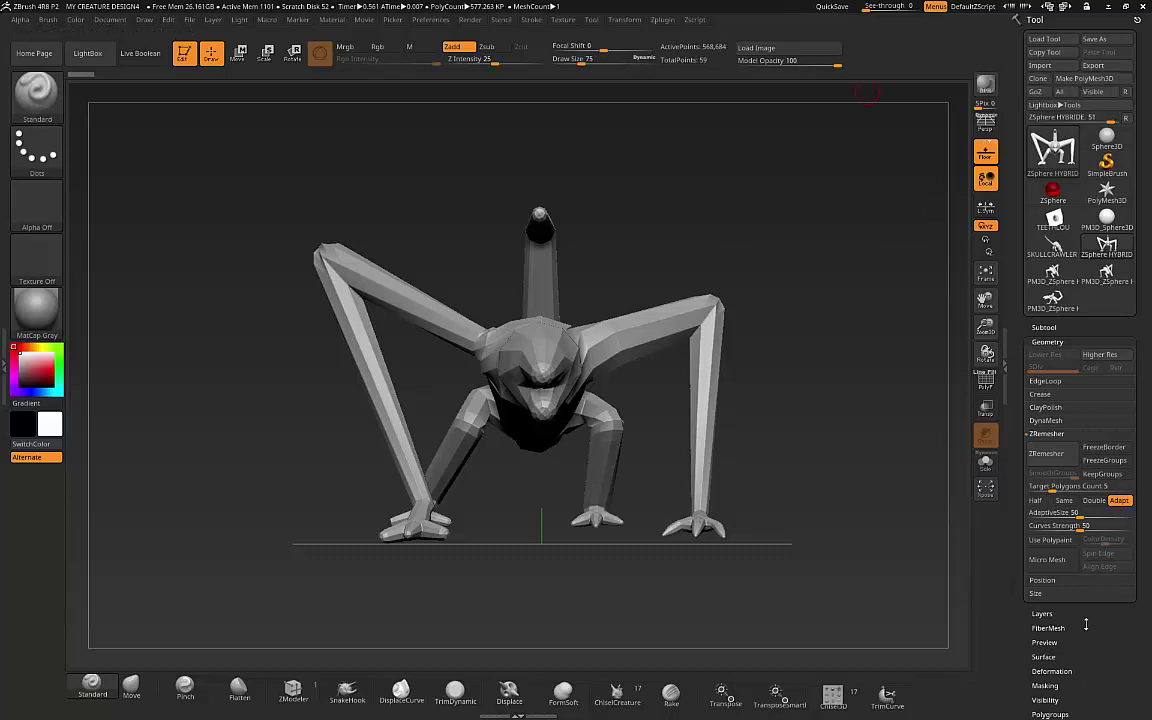
click(1097, 79)
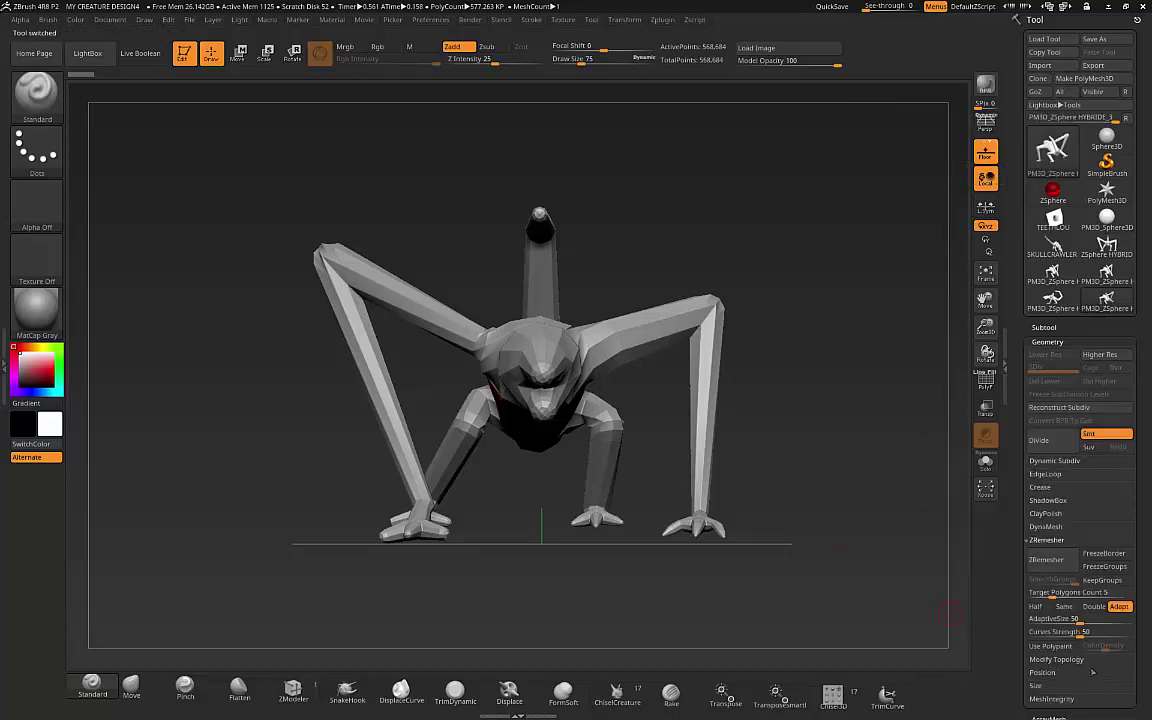
Delete half of the creature mesh with Delete By Symmetry, and rebuild the missing side using Mirror And Weld
scroll(1030, 480, down, 5)
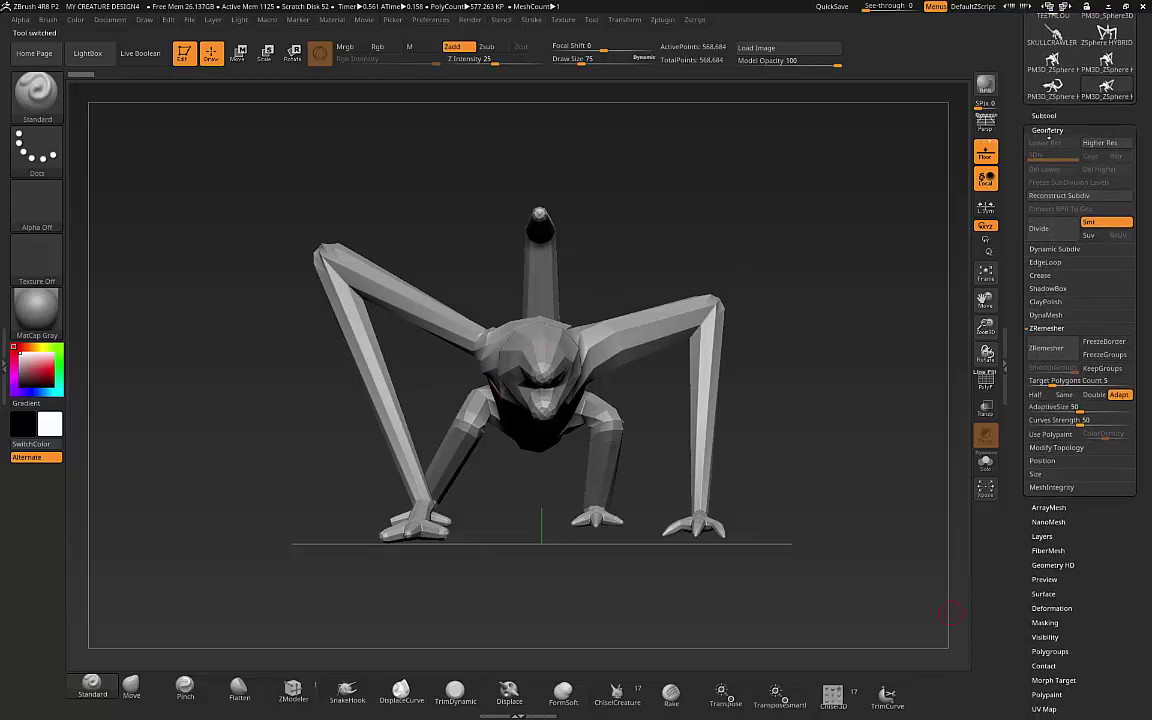
click(1058, 447)
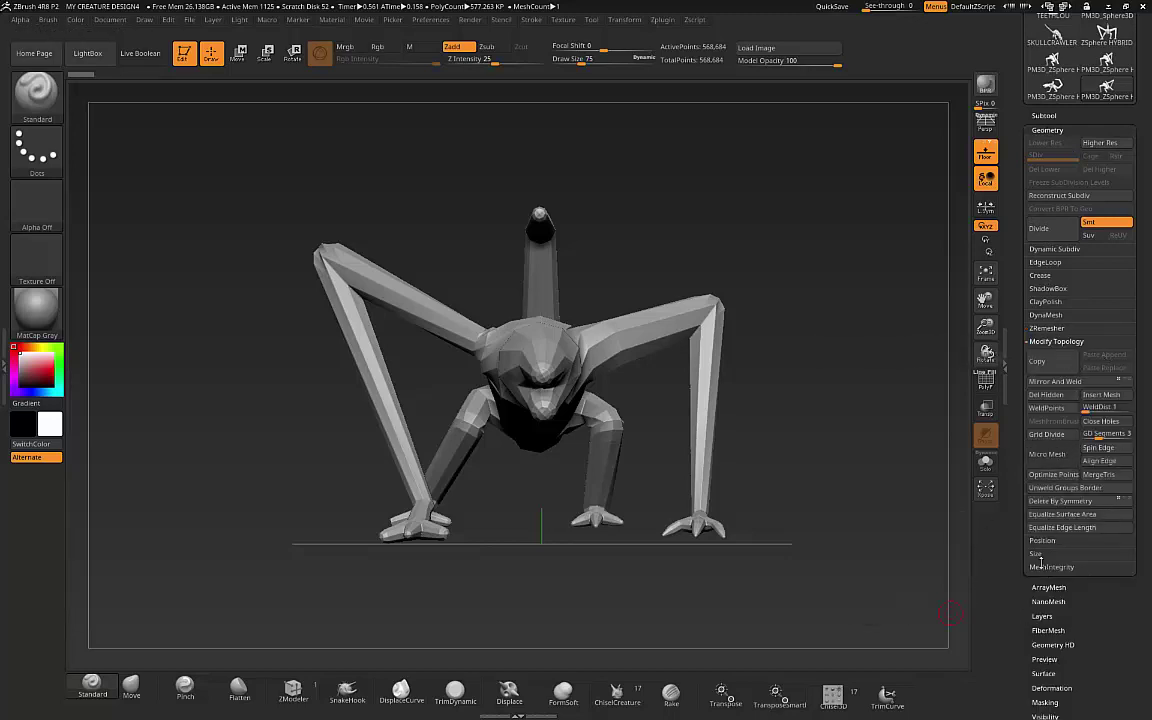
click(1062, 501)
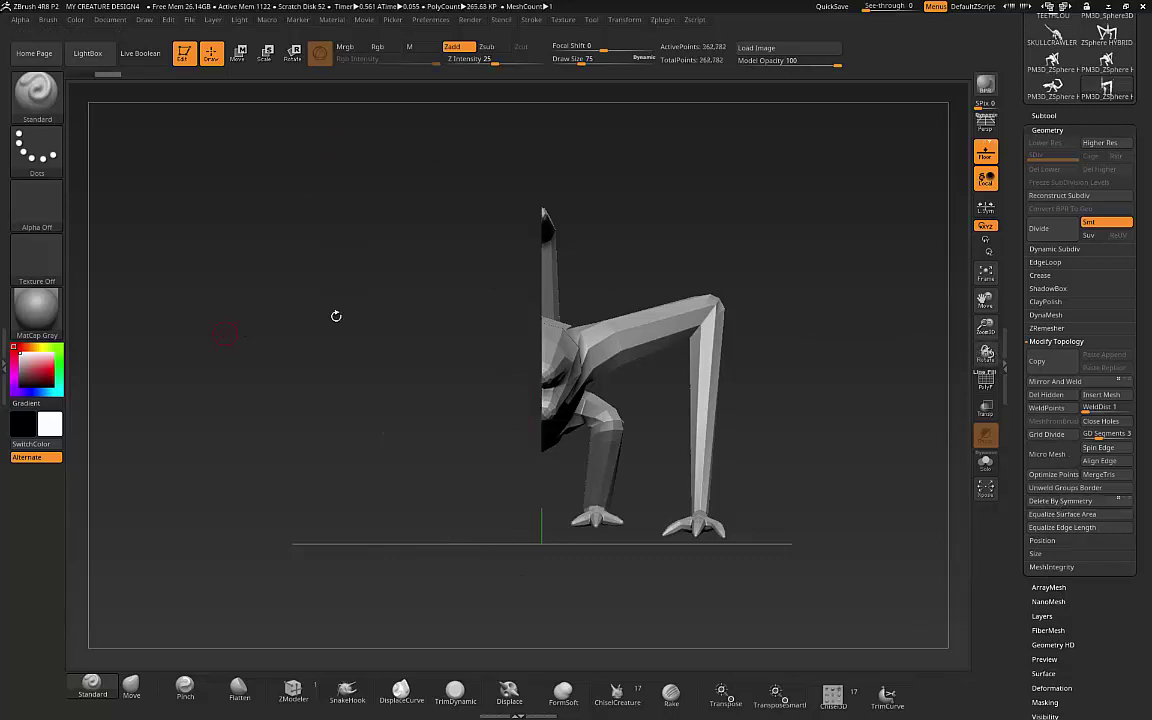
drag(786, 262, 859, 293)
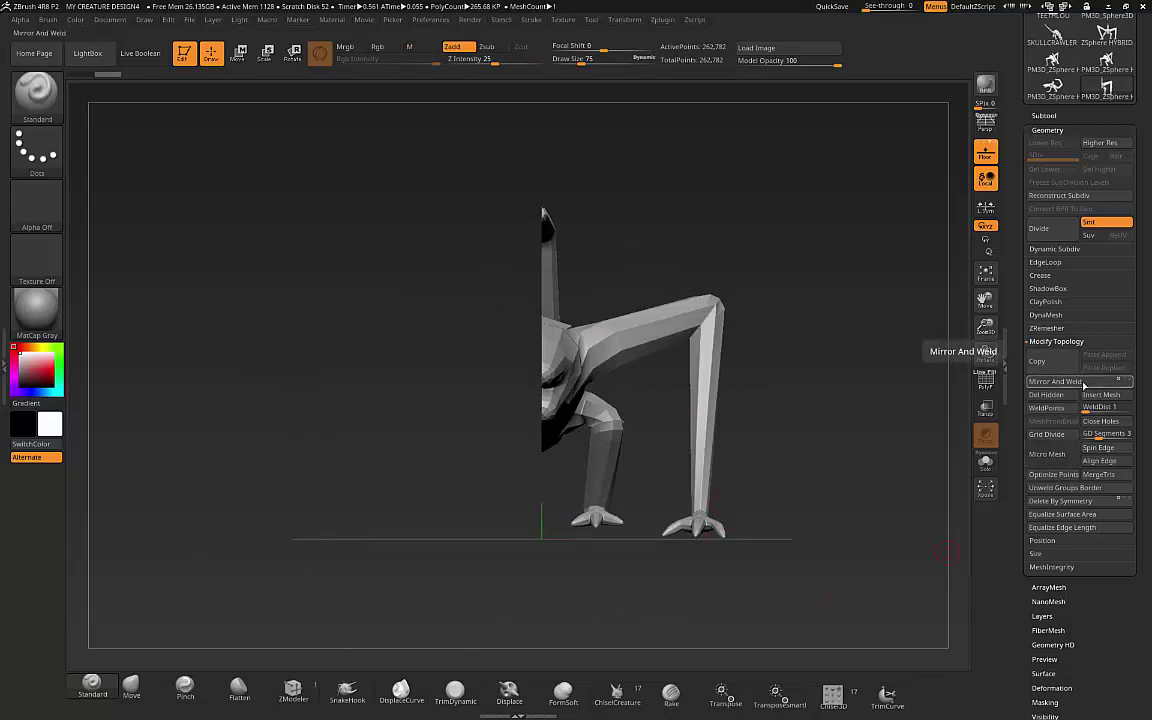
click(1052, 382)
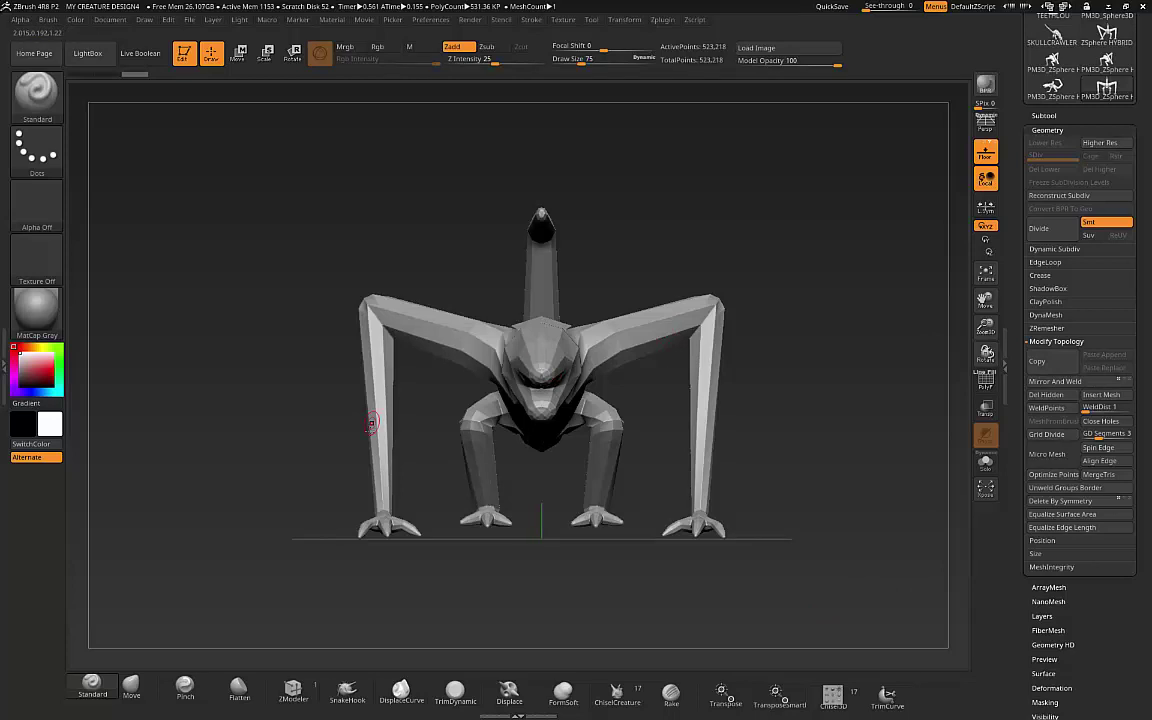
Examine the mirrored creature's polyframe from above, closely checking the topology along the centre seam of the back
shift+drag(663, 226, 602, 333)
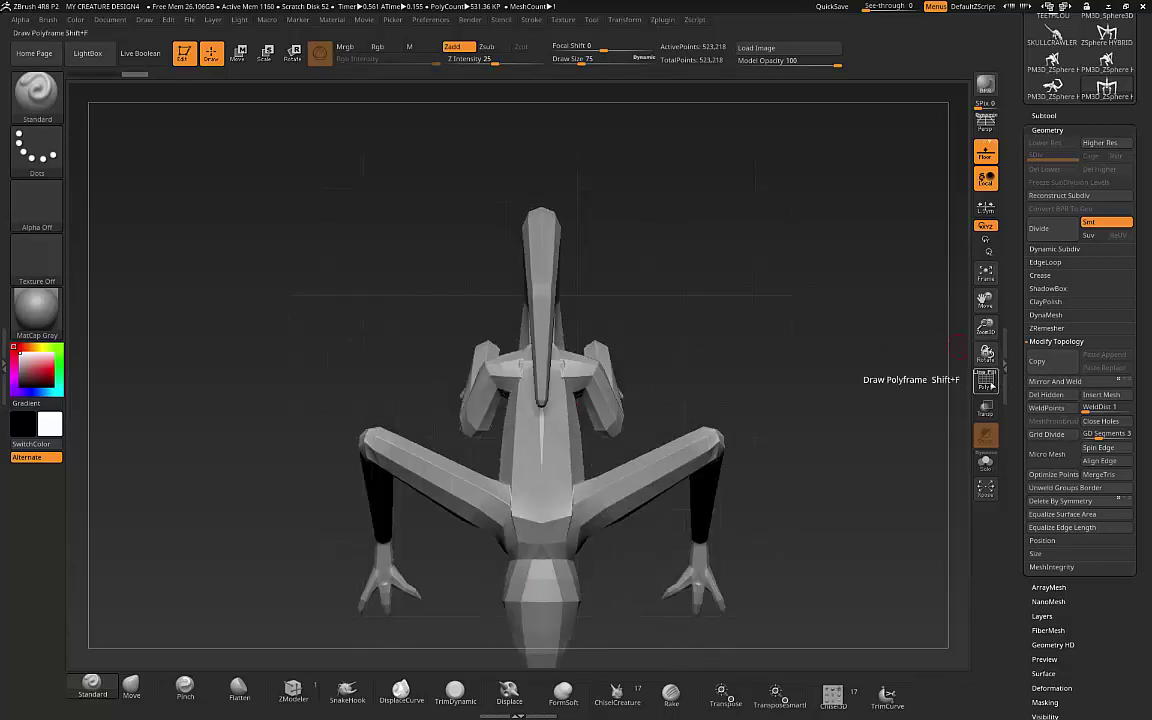
click(985, 380)
right_click(563, 503)
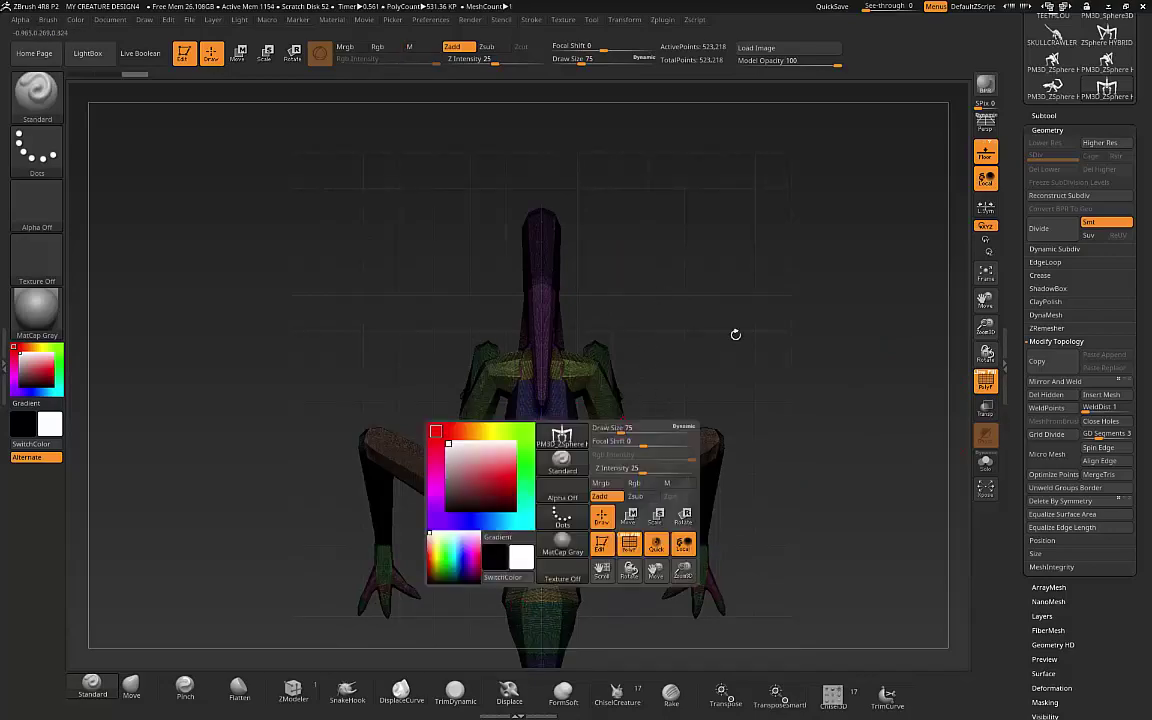
alt+drag(664, 358, 850, 610)
alt+drag(752, 335, 757, 178)
drag(717, 238, 755, 58)
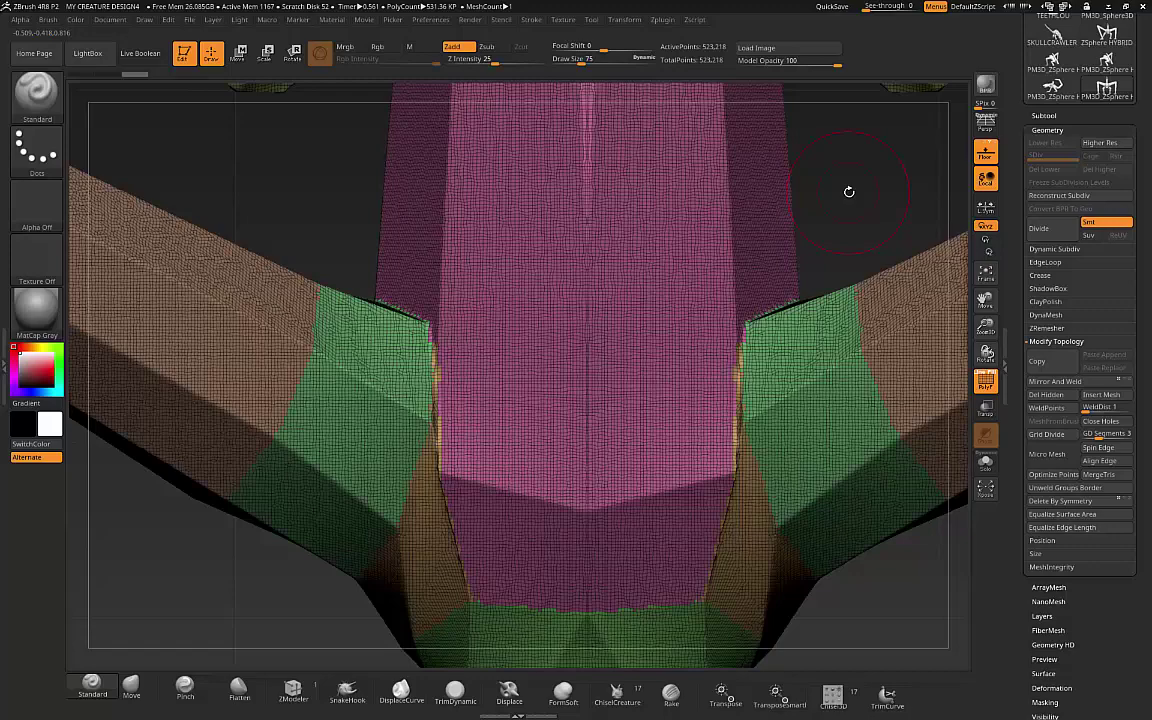
alt+drag(849, 192, 885, 300)
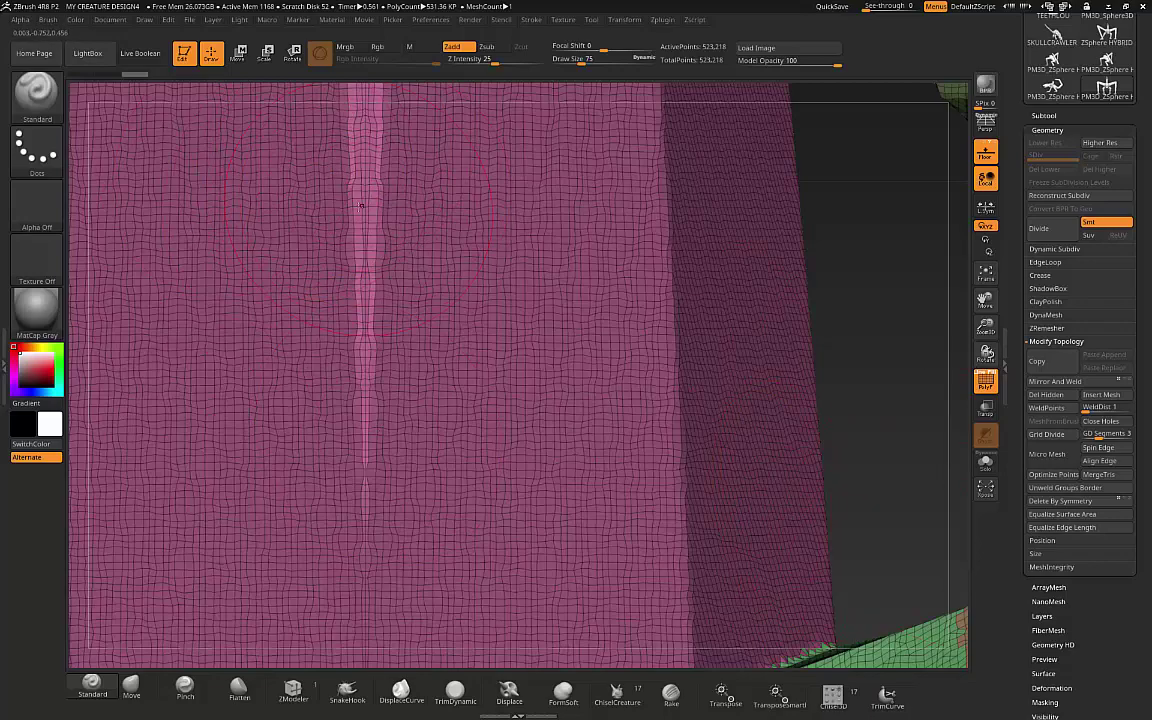
alt+drag(880, 468, 451, 457)
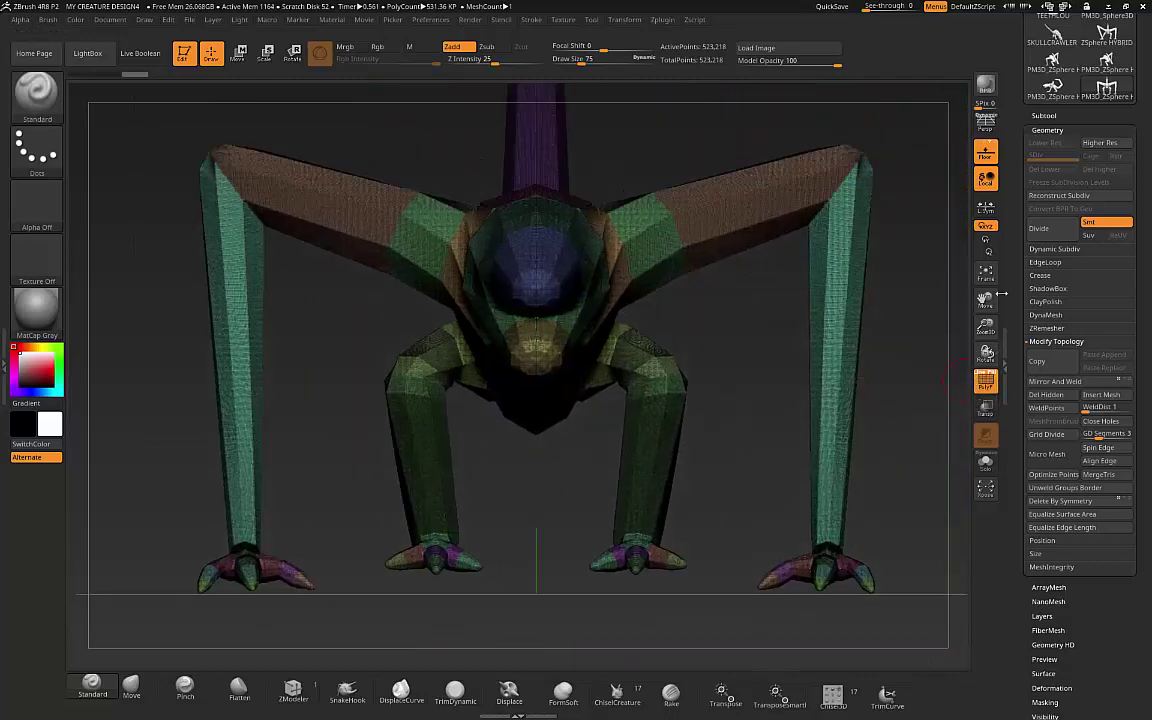
key(shift+f)
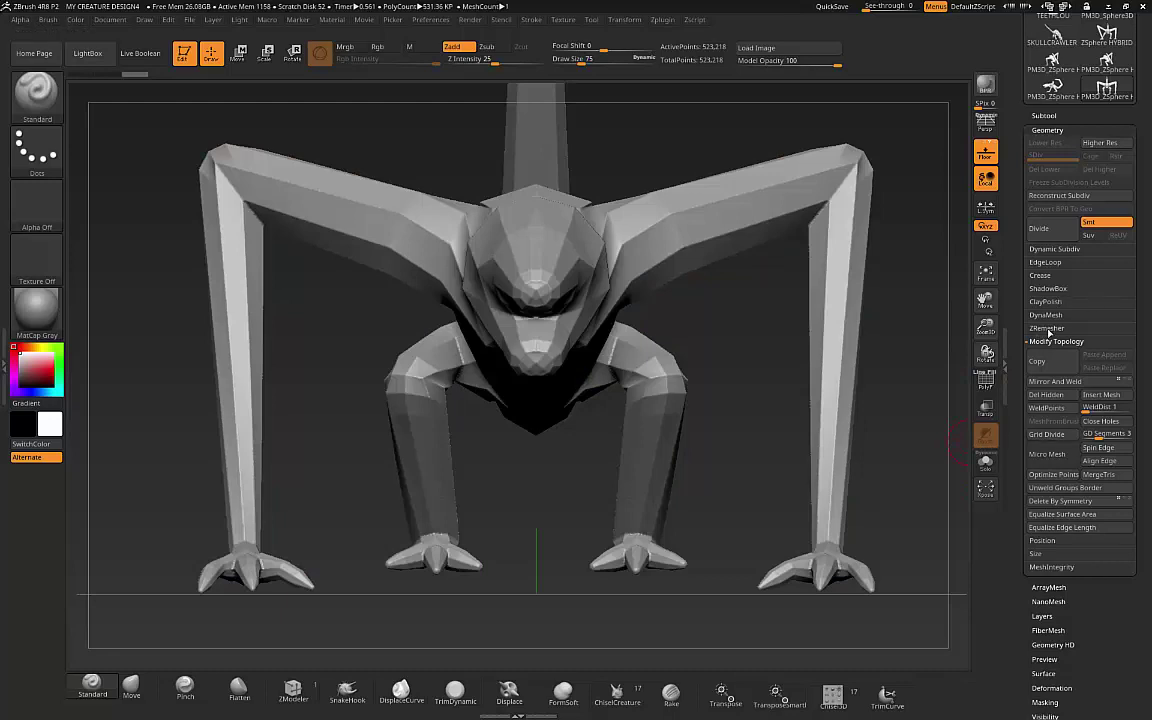
Remesh the creature with ZRemesher at a Target Polygons Count of 2 and show its polyframe
click(1047, 329)
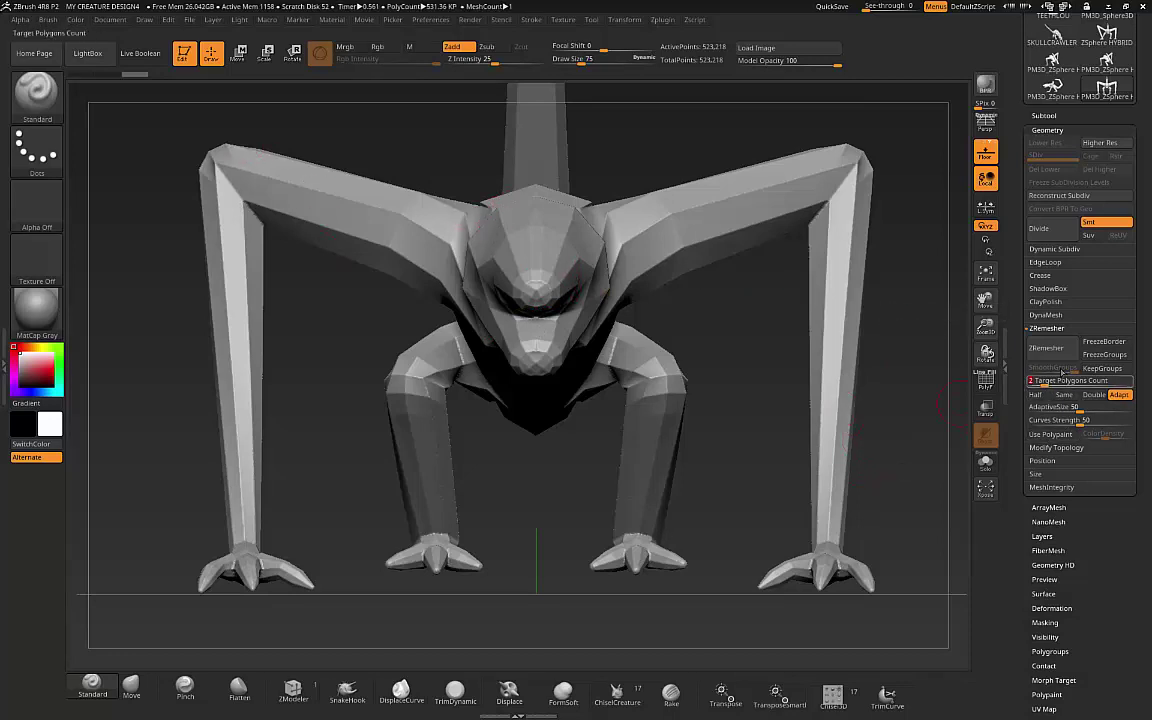
click(1048, 350)
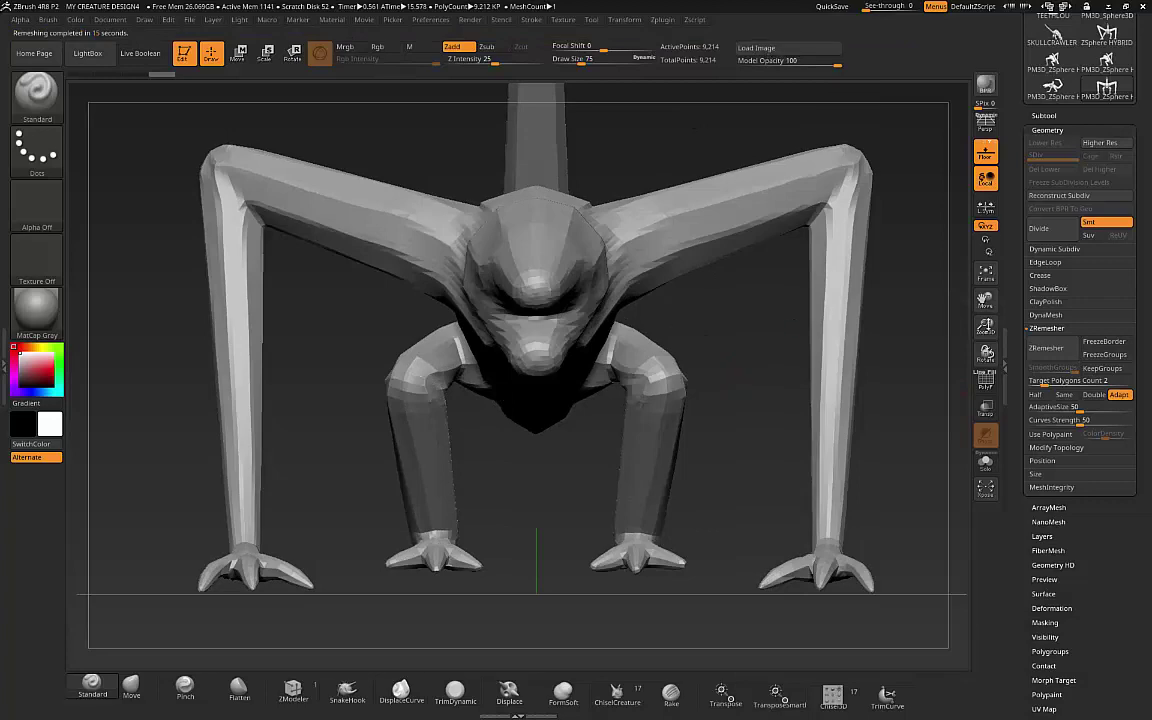
key(shift+f)
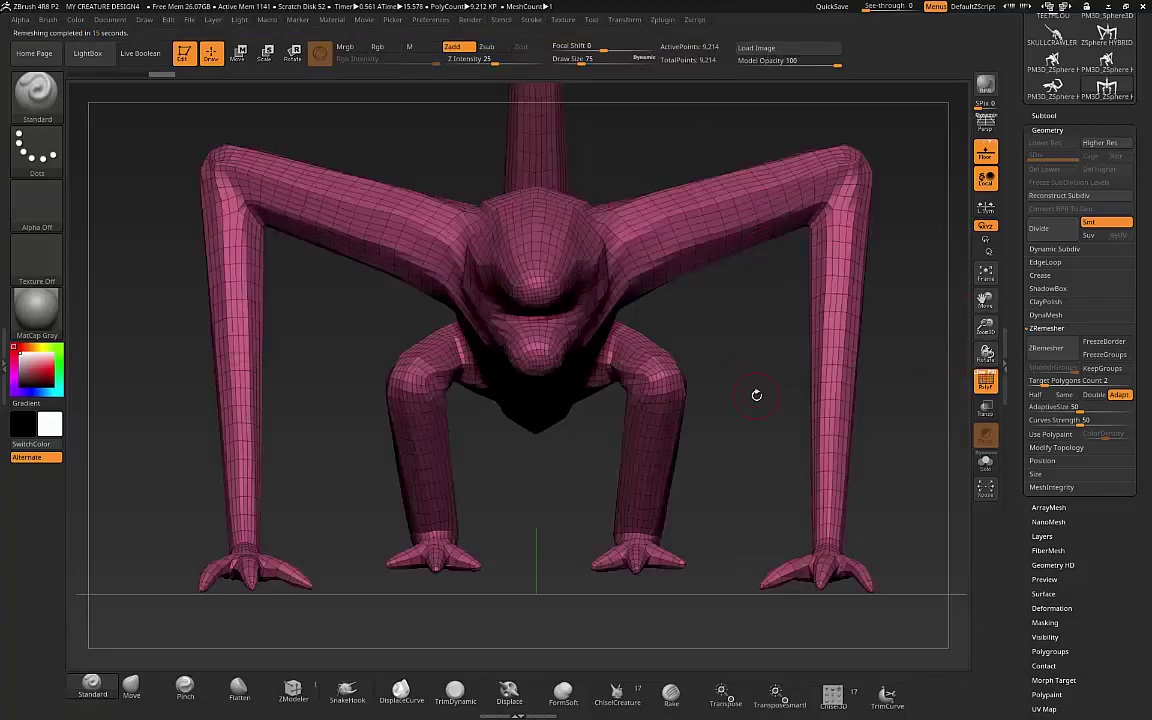
drag(757, 395, 791, 135)
drag(695, 585, 767, 259)
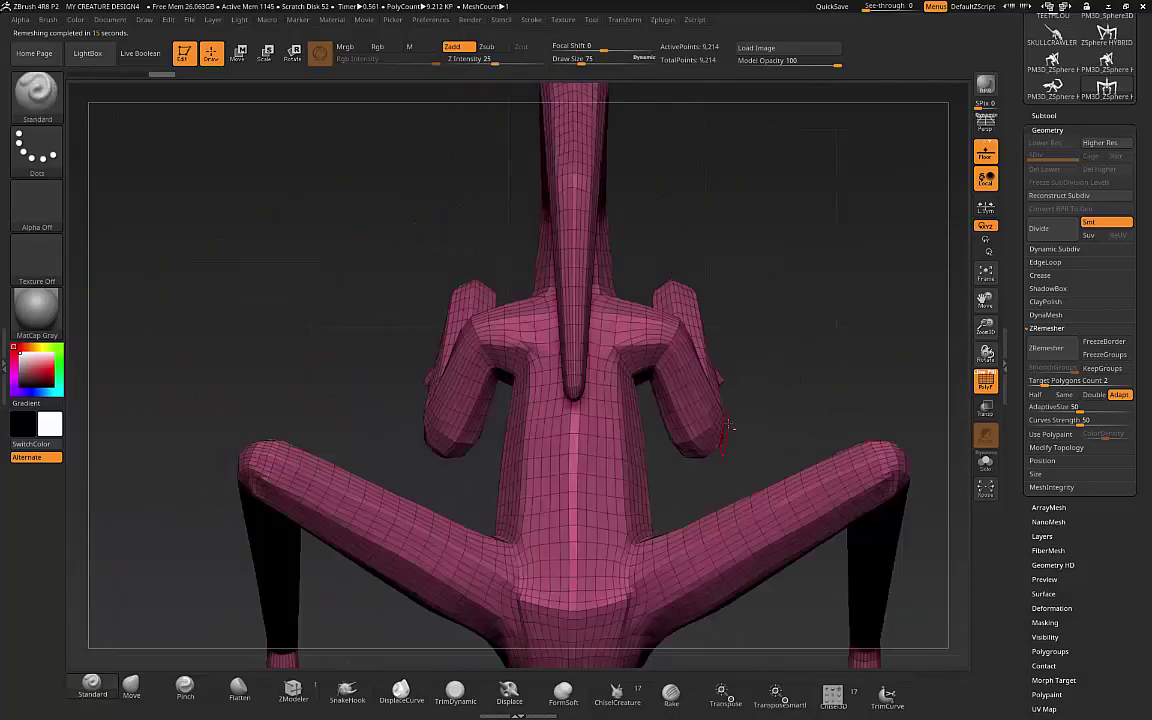
Examine the remeshed creature's polyframe from above, from the side and from the front, including its head, limbs and tail
drag(730, 427, 771, 301)
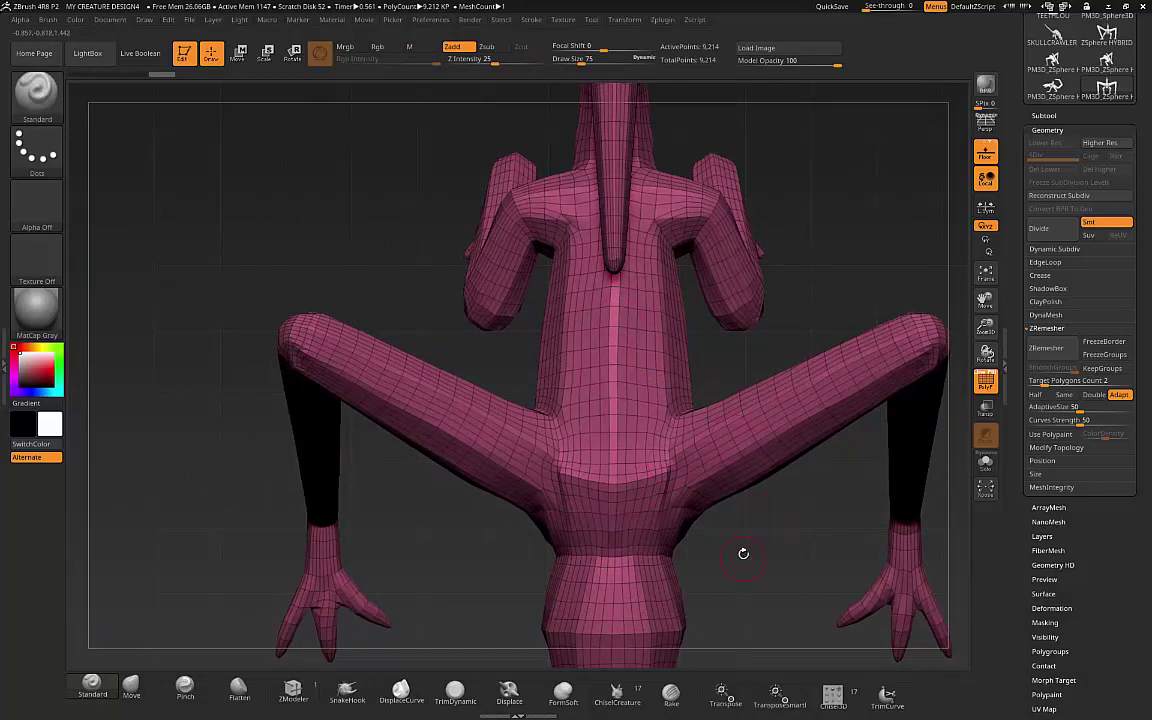
drag(743, 553, 855, 477)
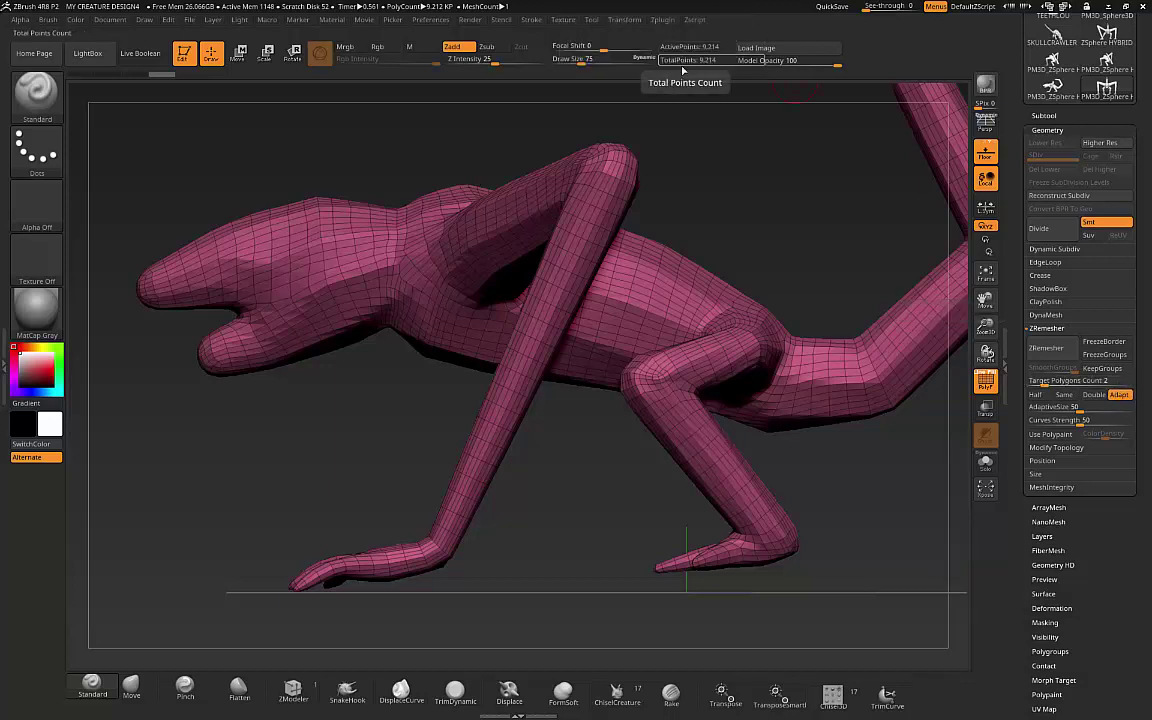
drag(232, 370, 368, 427)
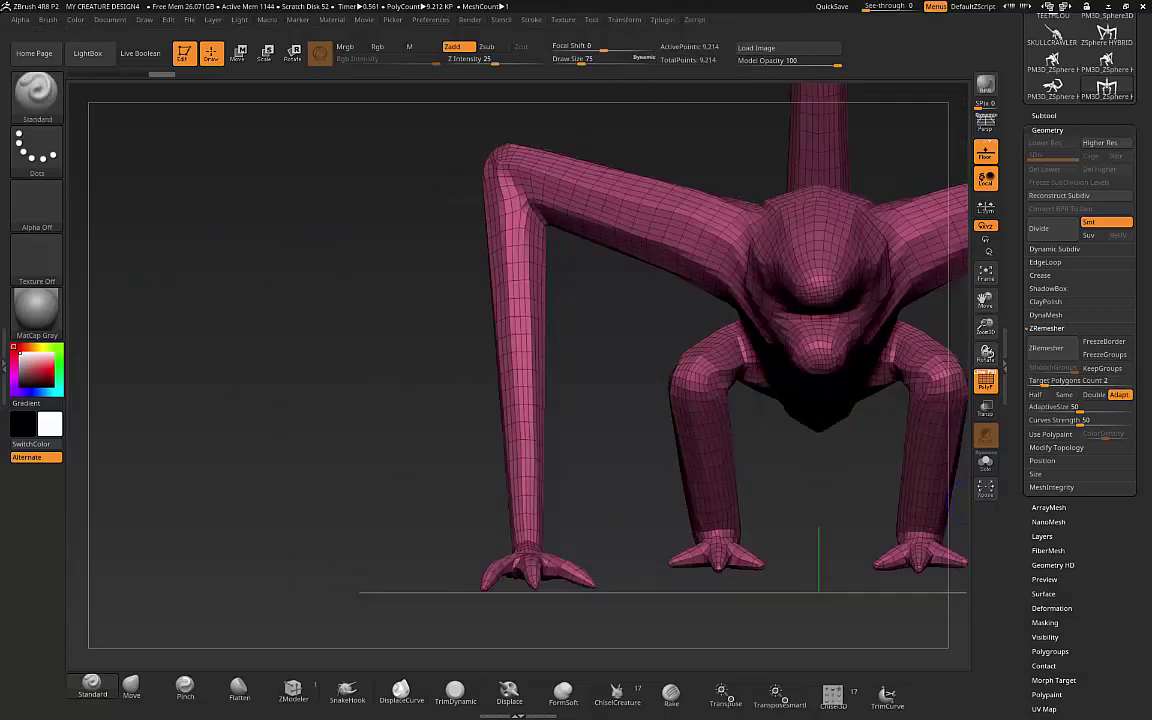
drag(397, 331, 600, 140)
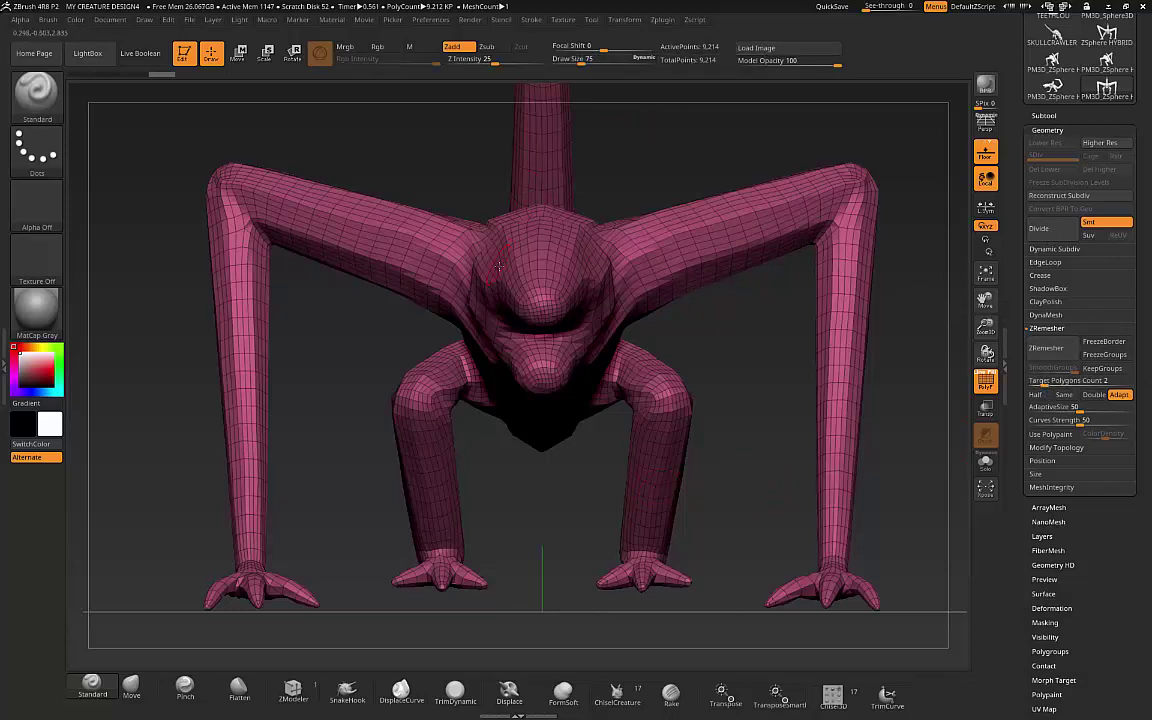
drag(733, 345, 648, 347)
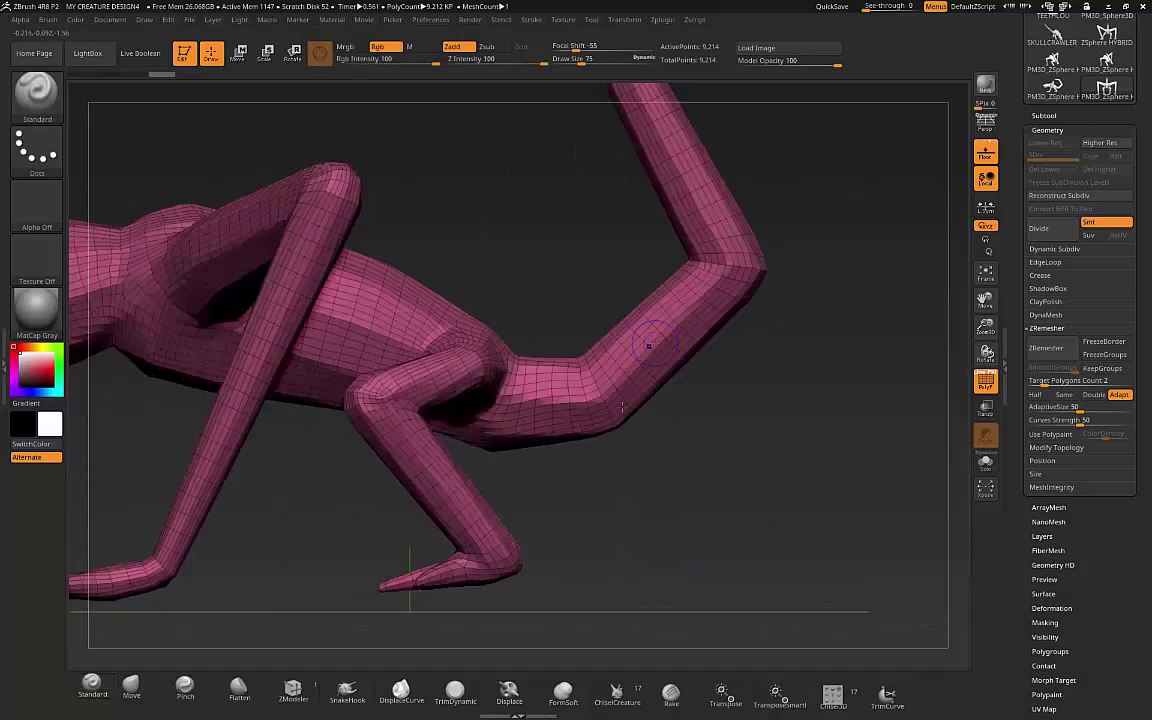
alt+drag(591, 506, 838, 495)
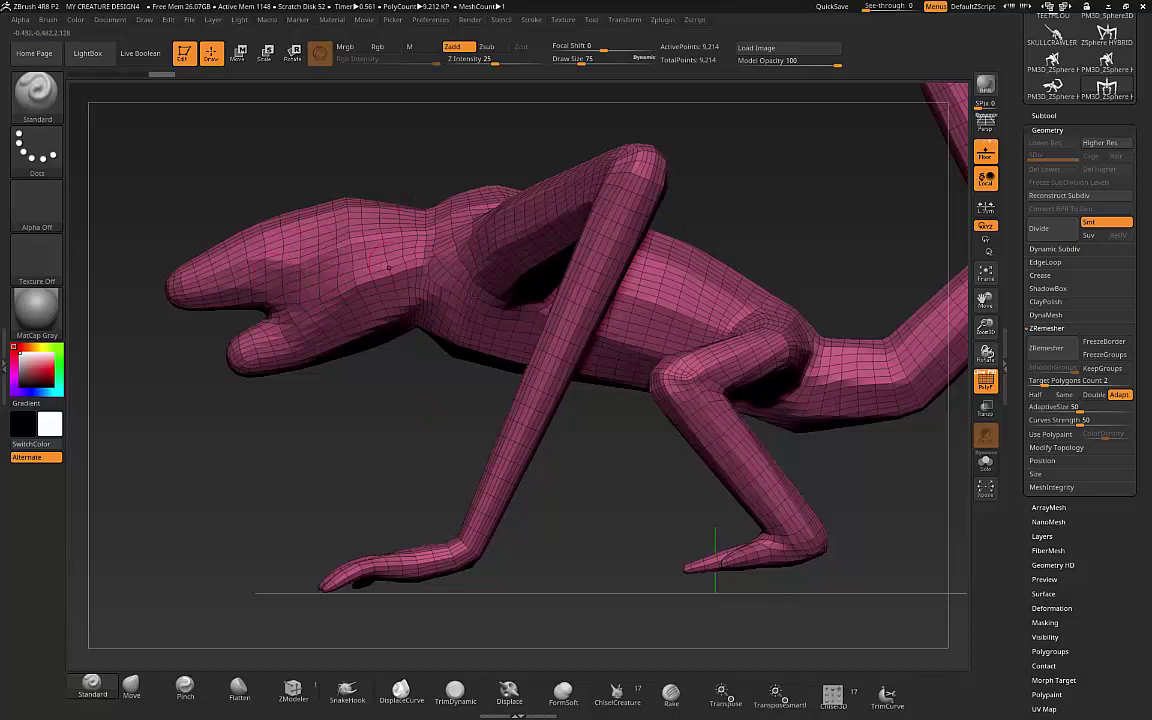
drag(599, 474, 658, 483)
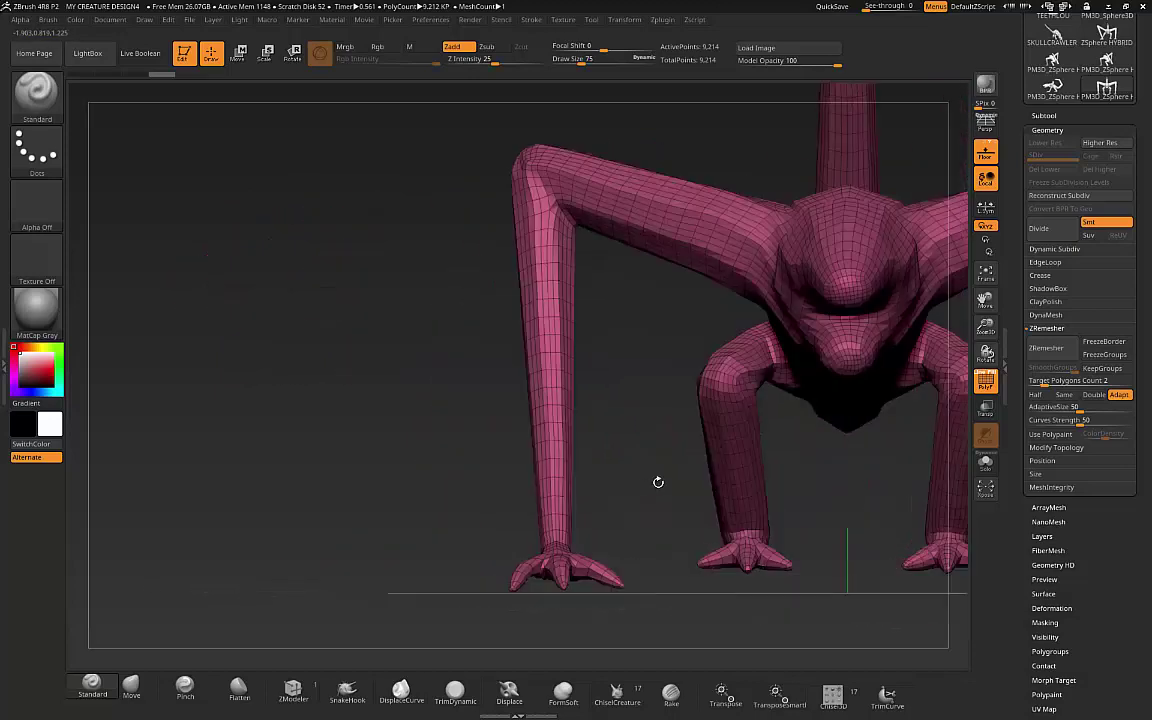
alt+drag(658, 360, 267, 364)
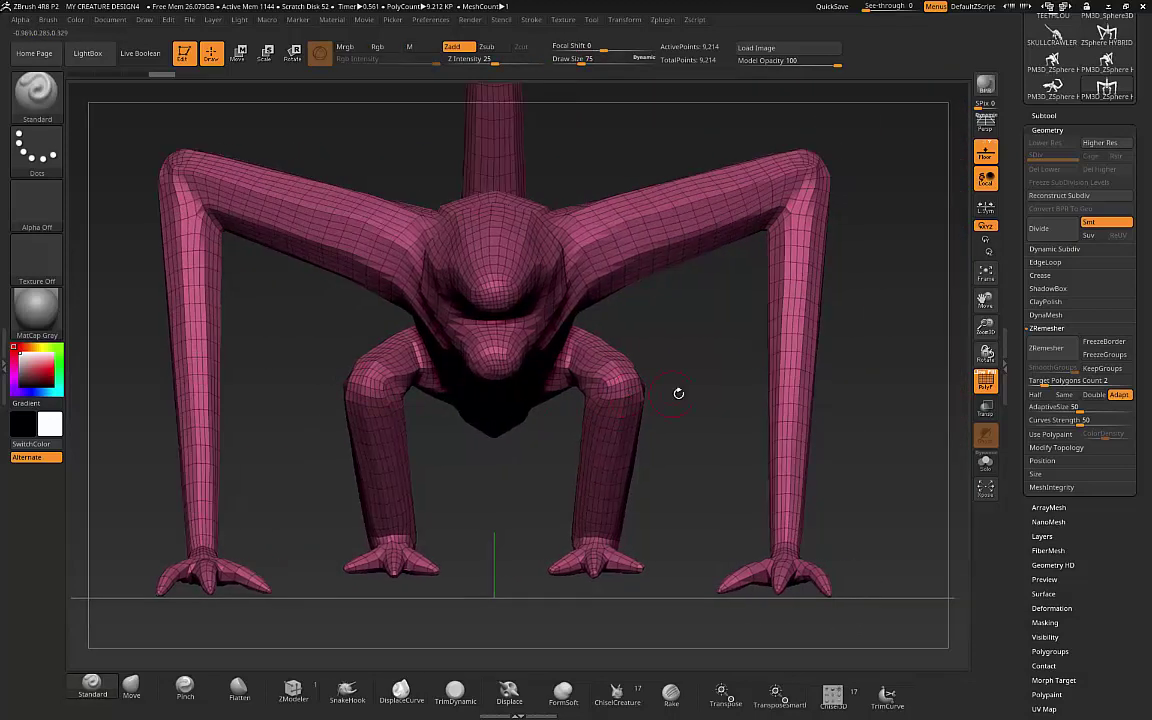
mouse_move(697, 391)
mouse_down()
mouse_move(590, 393)
mouse_move(805, 416)
mouse_up()
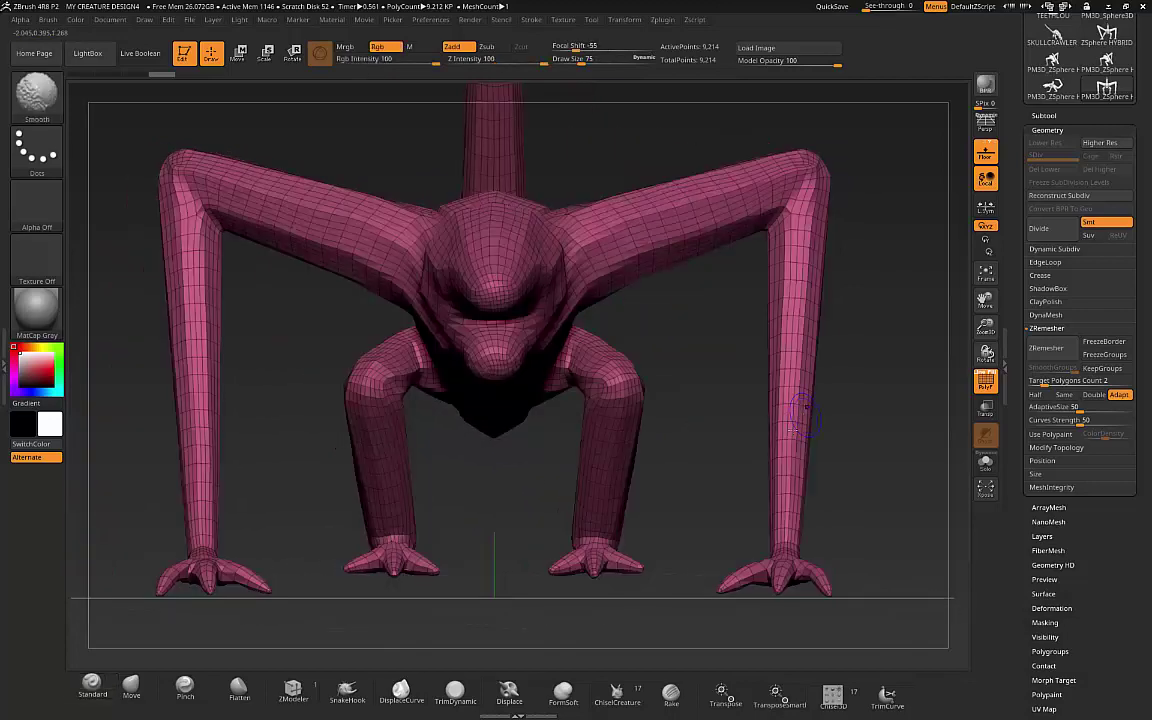
drag(838, 470, 707, 411)
alt+drag(623, 420, 810, 436)
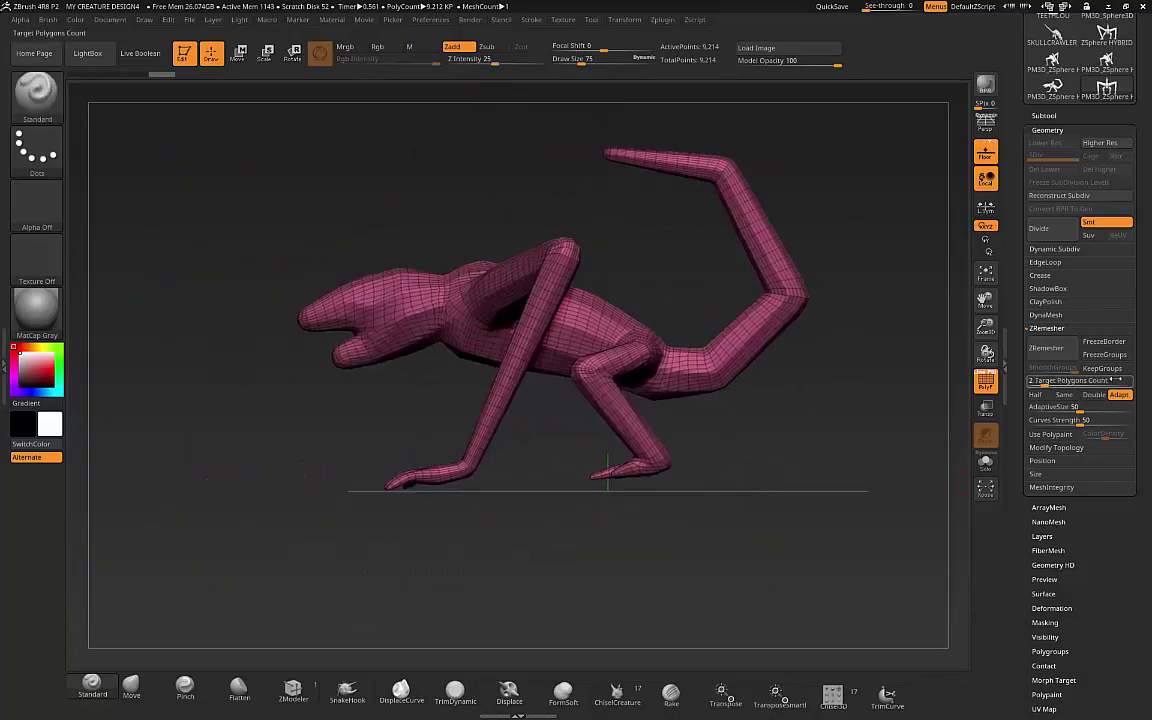
Hide the polyframe and activate symmetry so that sculpting affects both sides of the creature
key(shift+f)
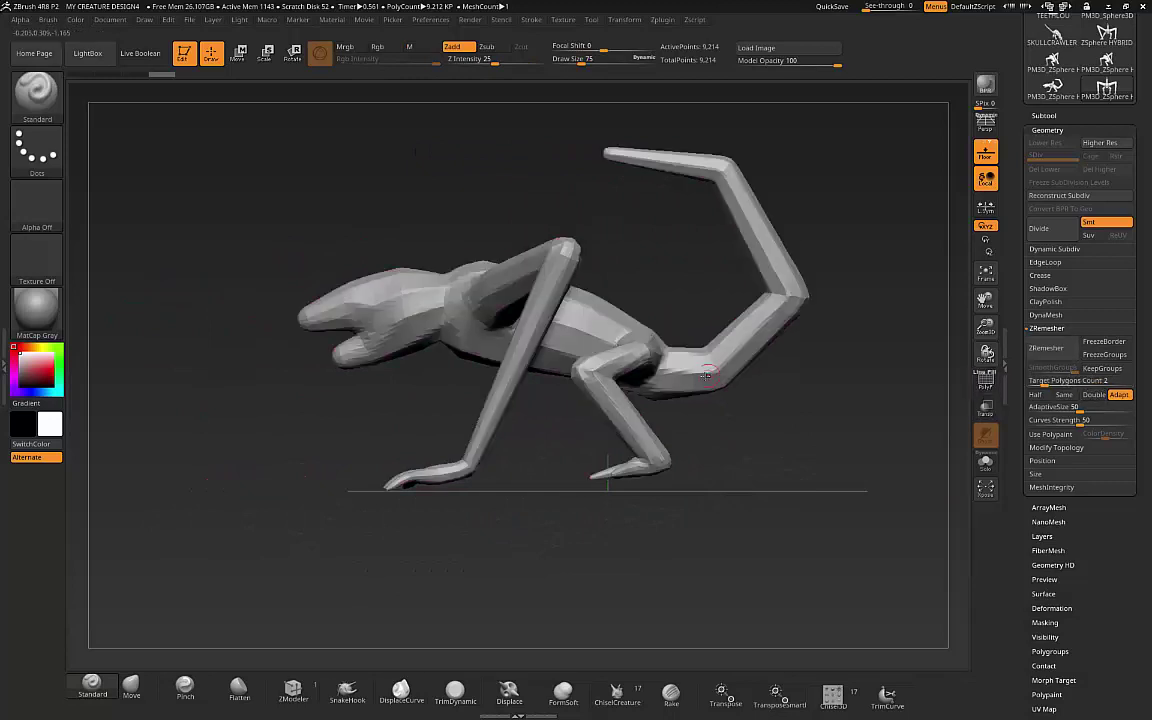
shift+drag(753, 437, 673, 194)
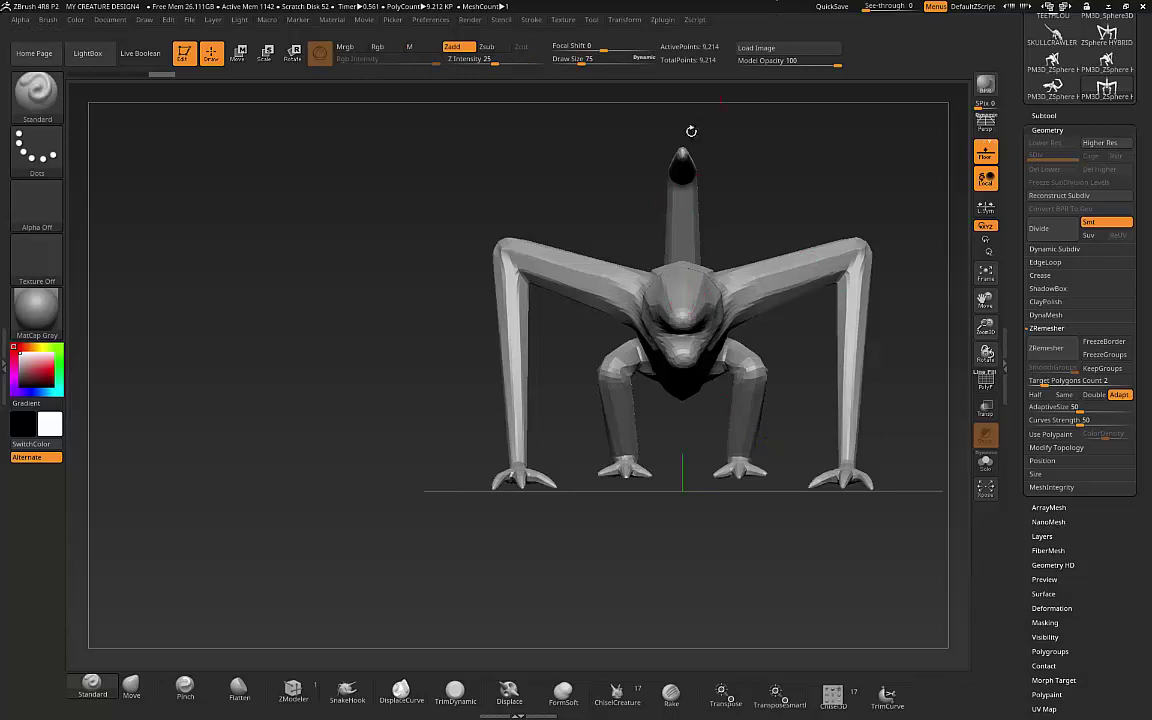
click(627, 21)
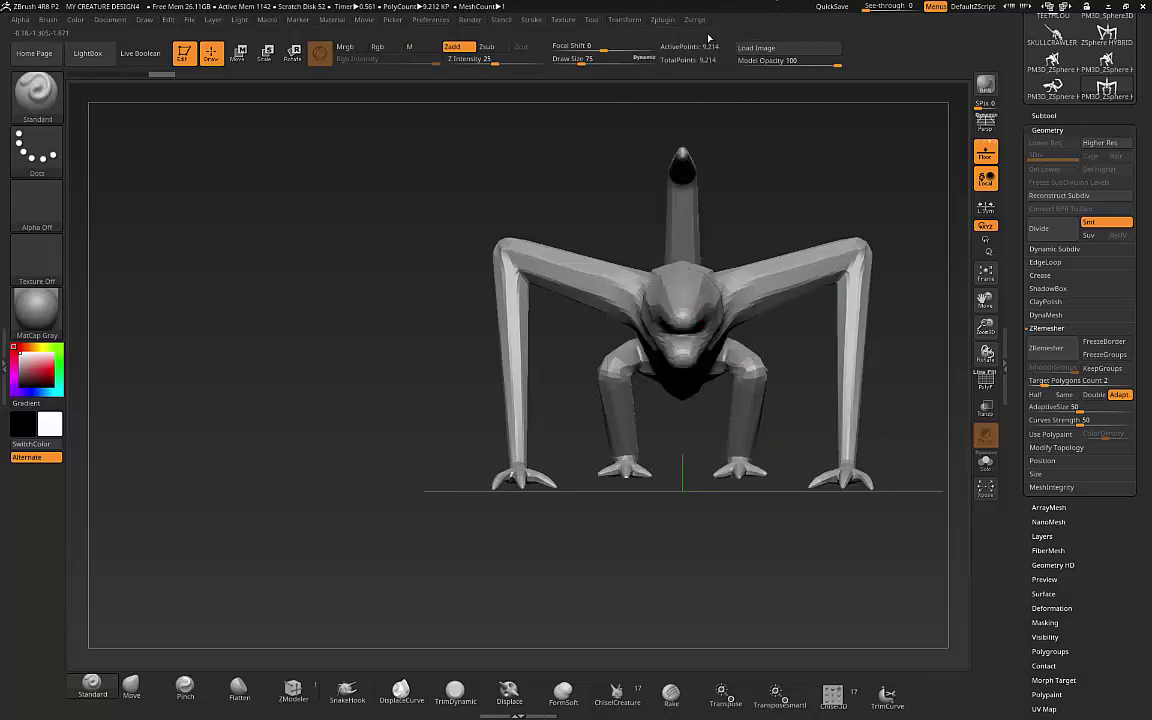
click(618, 21)
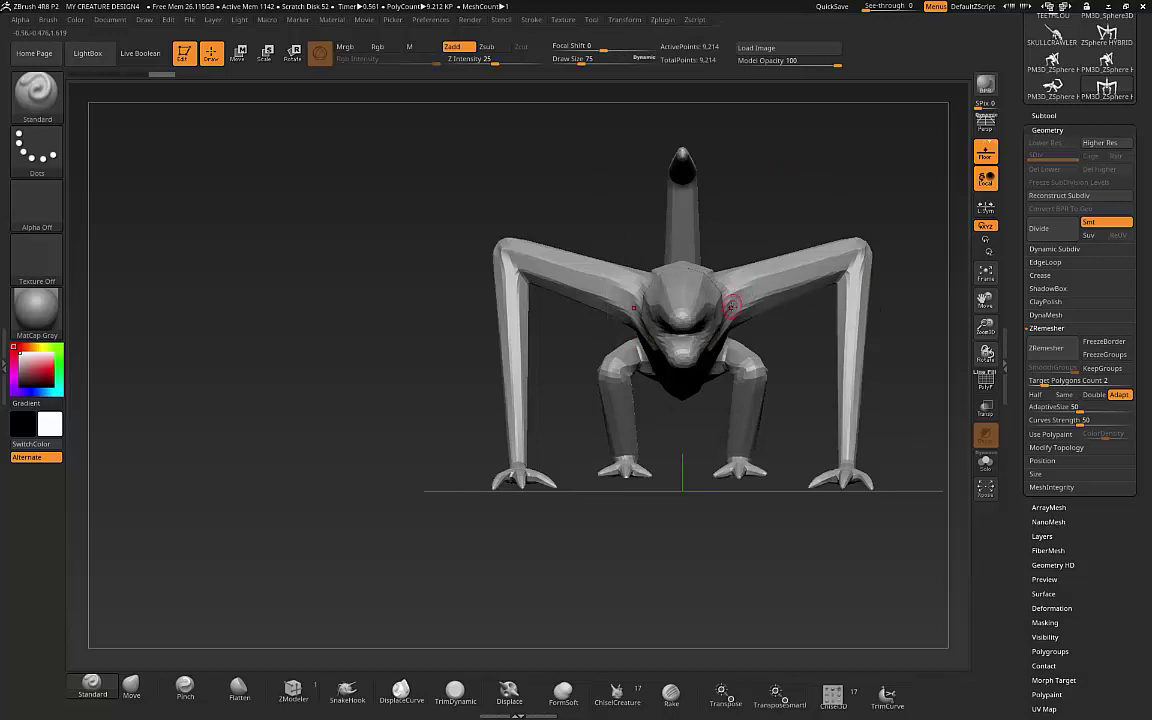
Set the Draw Size to 162 and pull the front limbs' upper segments and elbows upward with the Move brush
key(s)
drag(732, 308, 745, 308)
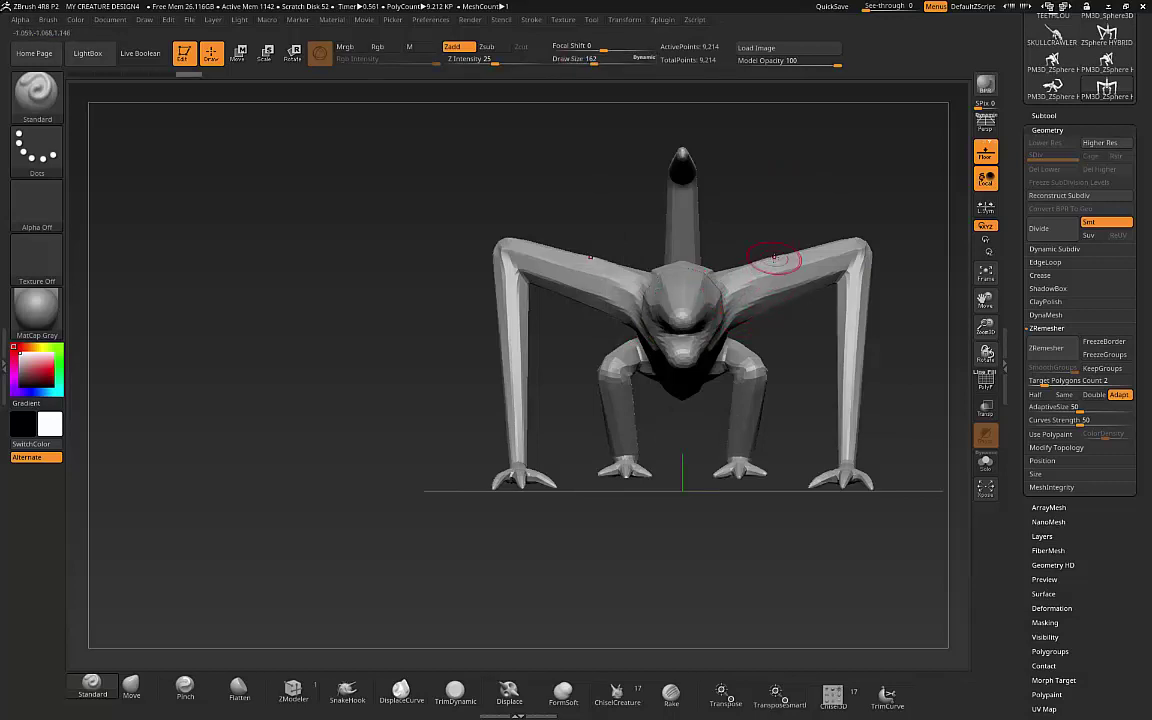
click(127, 691)
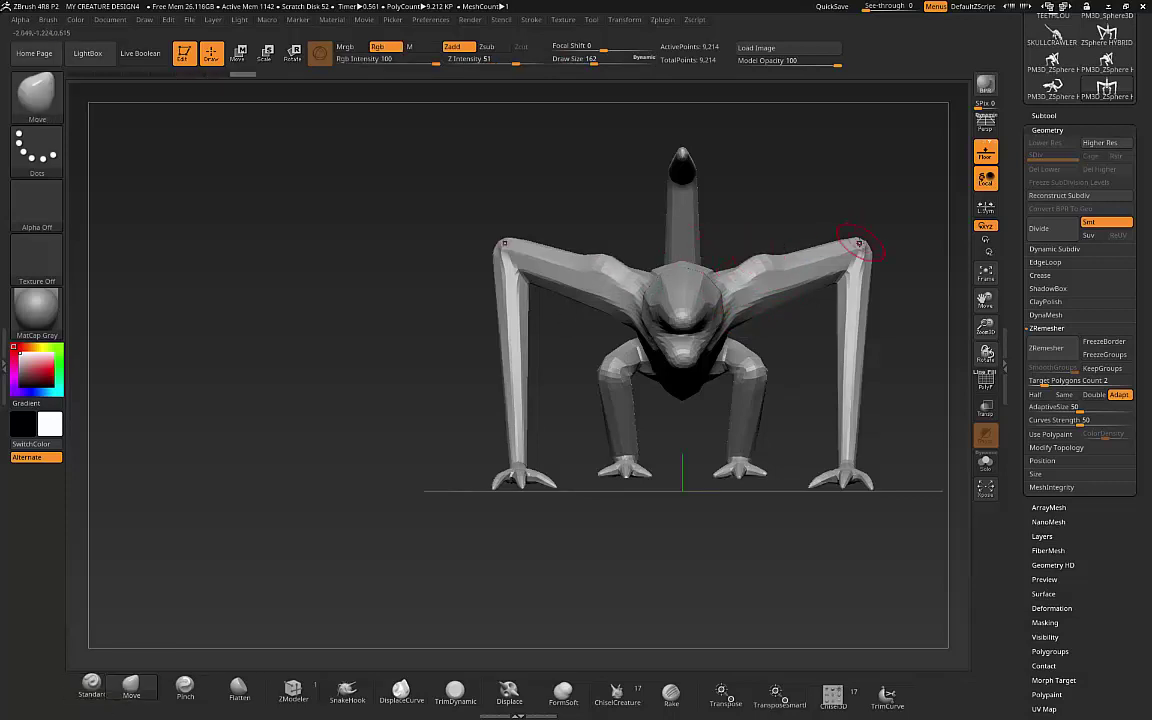
drag(862, 218, 862, 186)
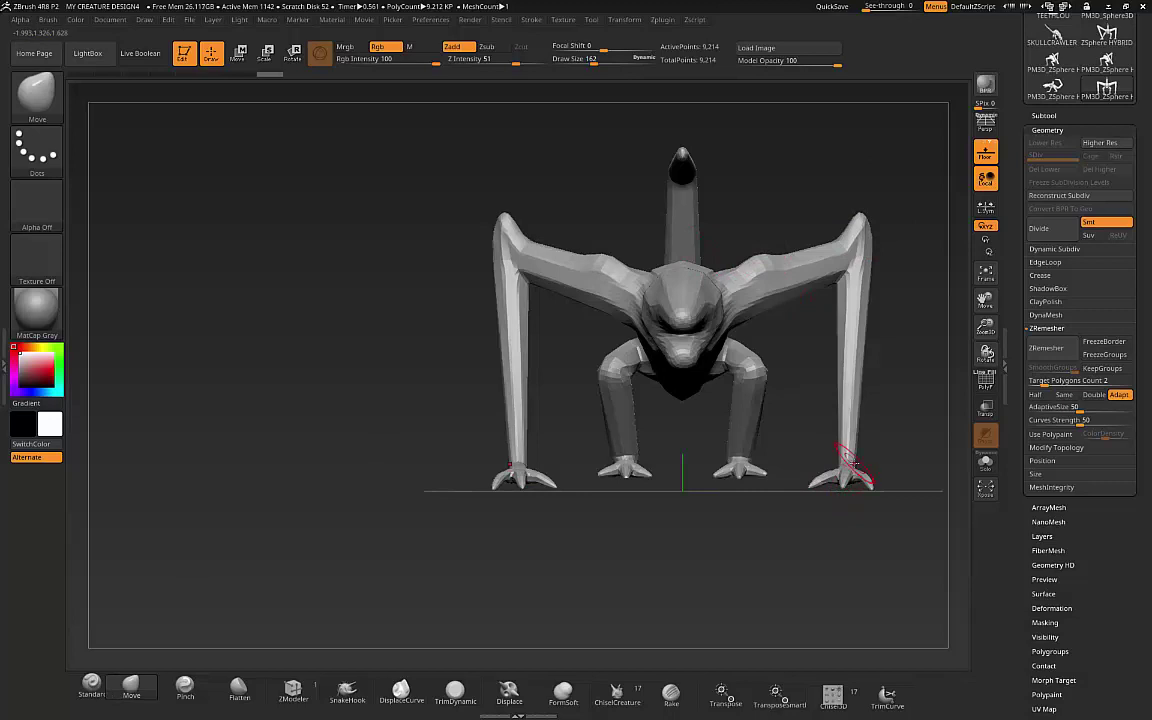
Try pulling the front wrists and hind knees outward with the Move brush, and undo those changes
key(ctrl)
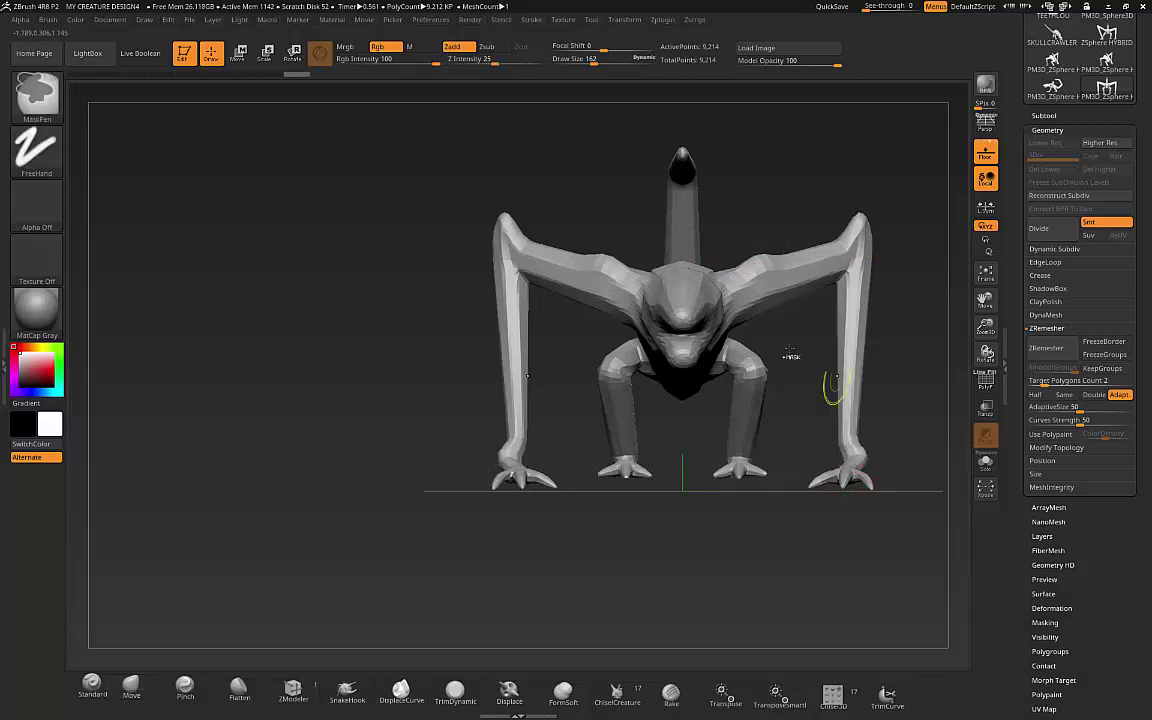
drag(768, 373, 799, 373)
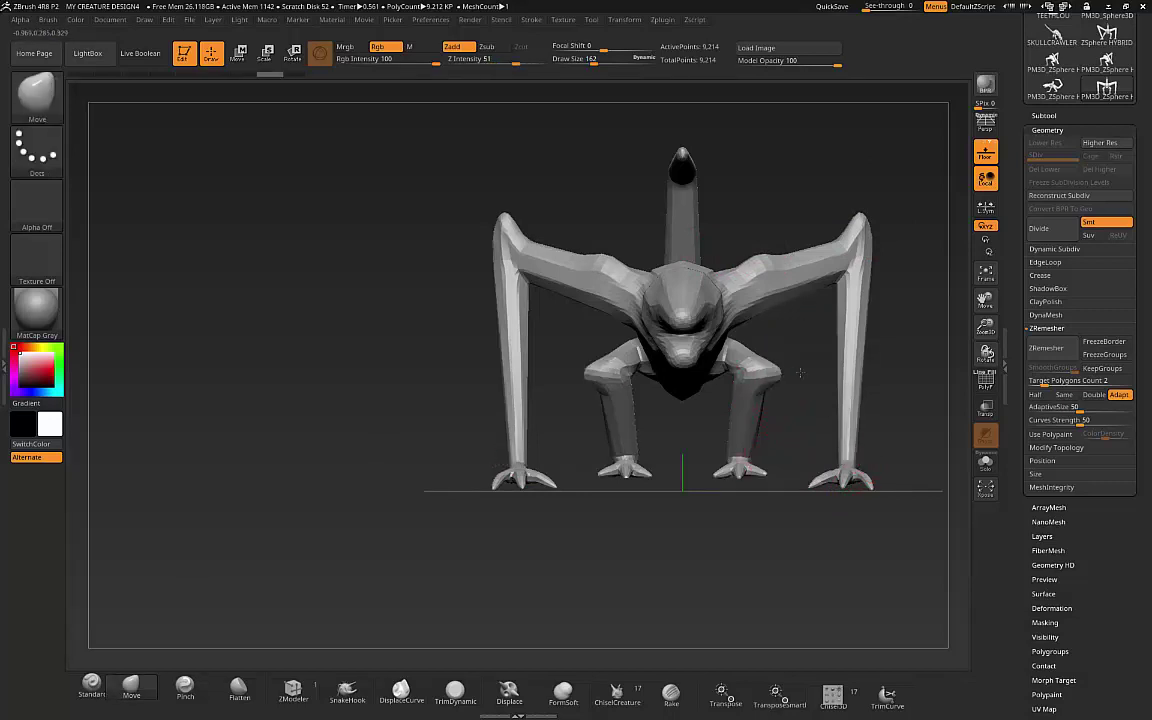
key(ctrl+z)
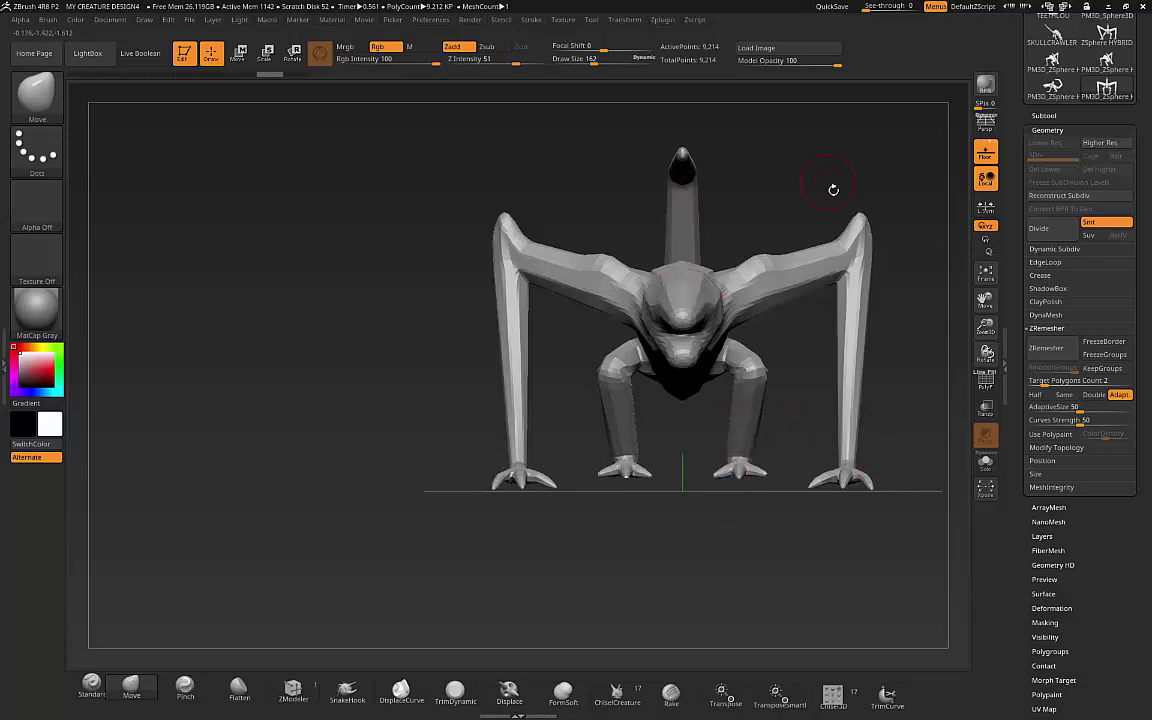
Shape uneven muscle bumps along the front limbs' upper segments with the Move brush, checking the form from several angles
drag(824, 178, 602, 368)
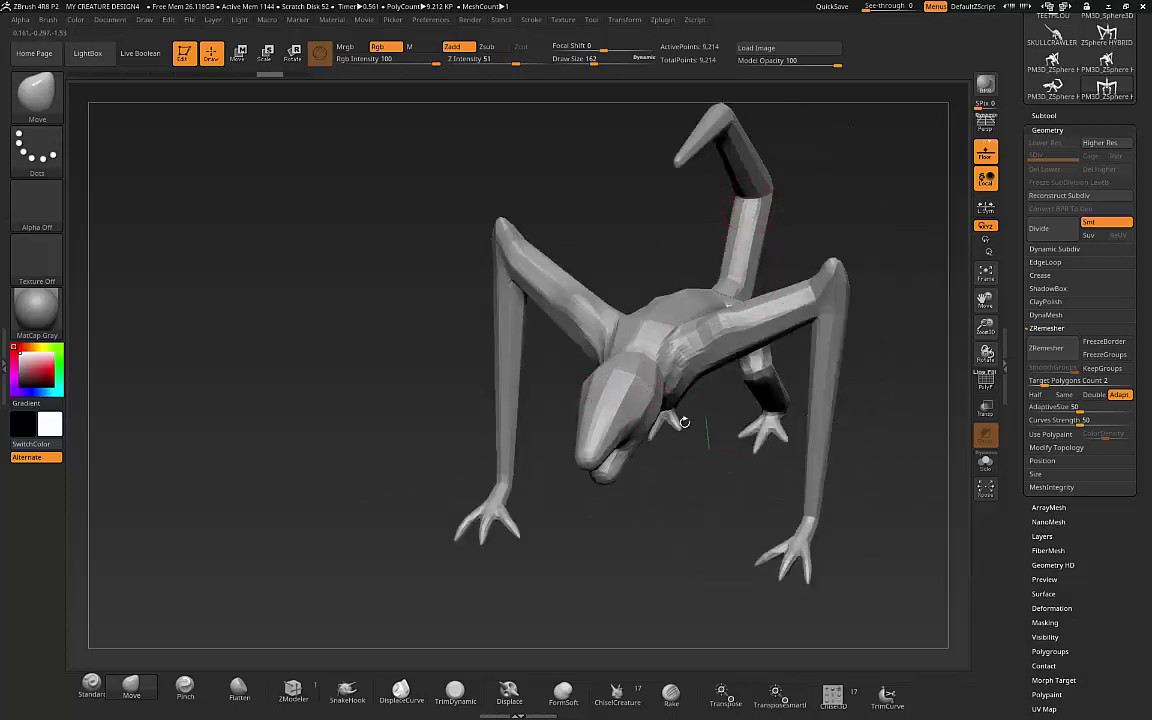
drag(684, 422, 733, 424)
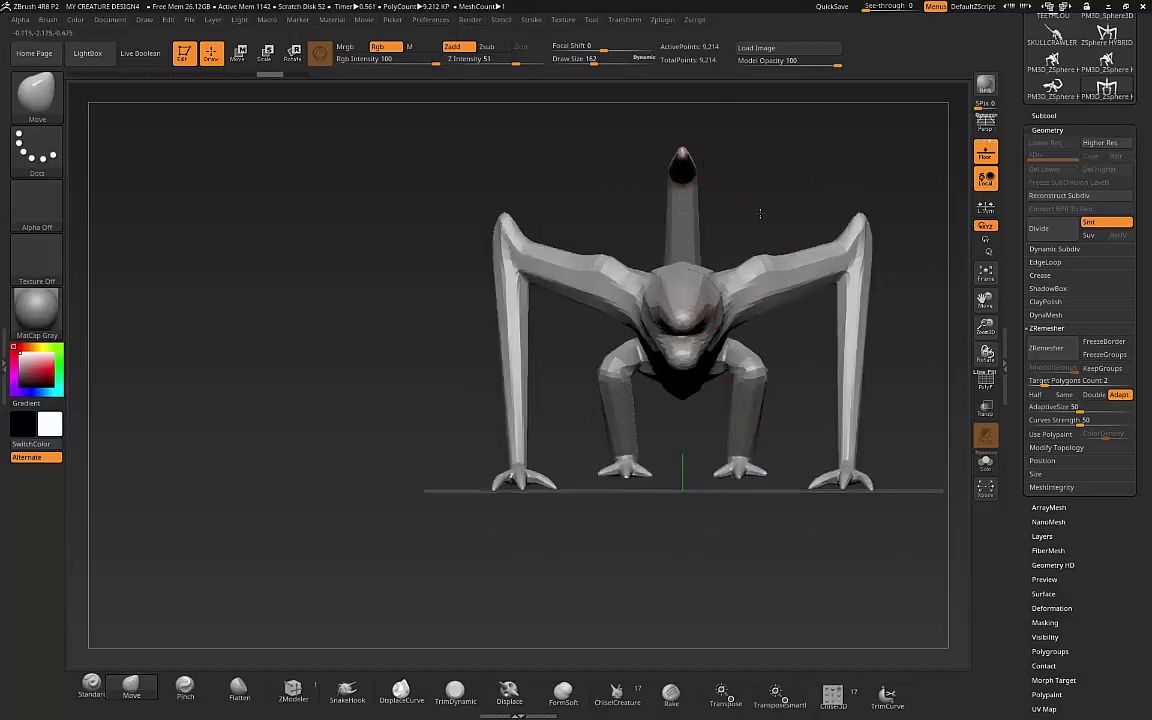
drag(755, 210, 764, 247)
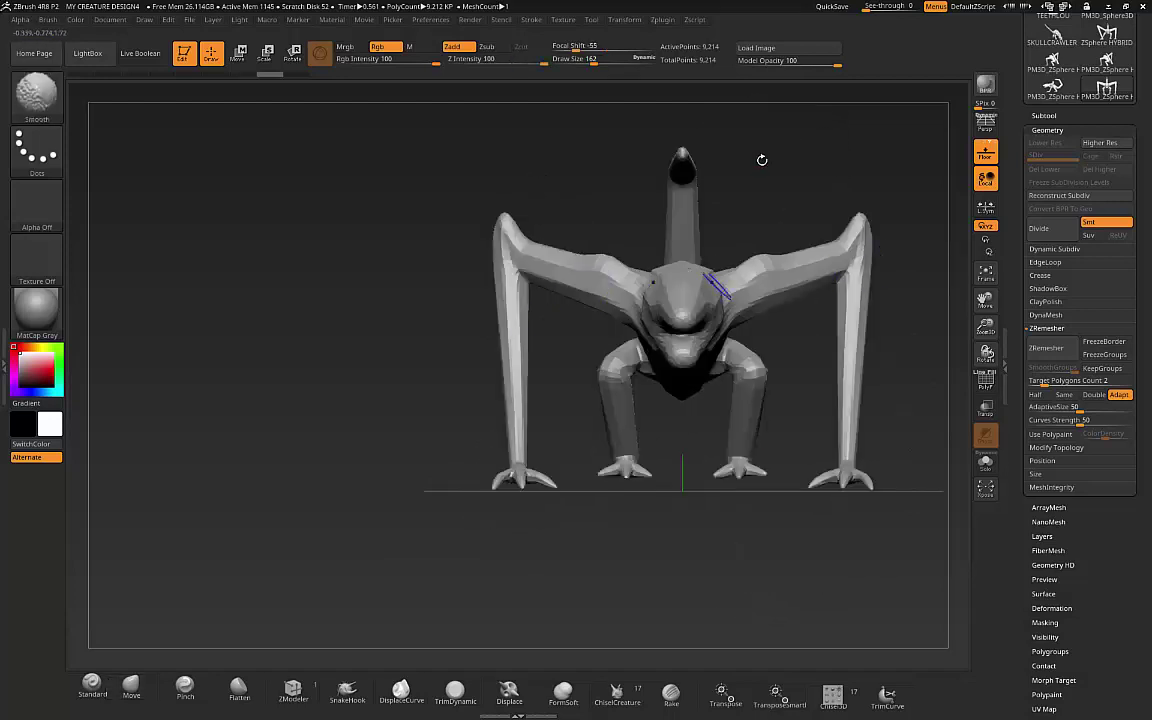
mouse_move(761, 159)
mouse_down()
mouse_move(750, 258)
mouse_move(689, 342)
mouse_up()
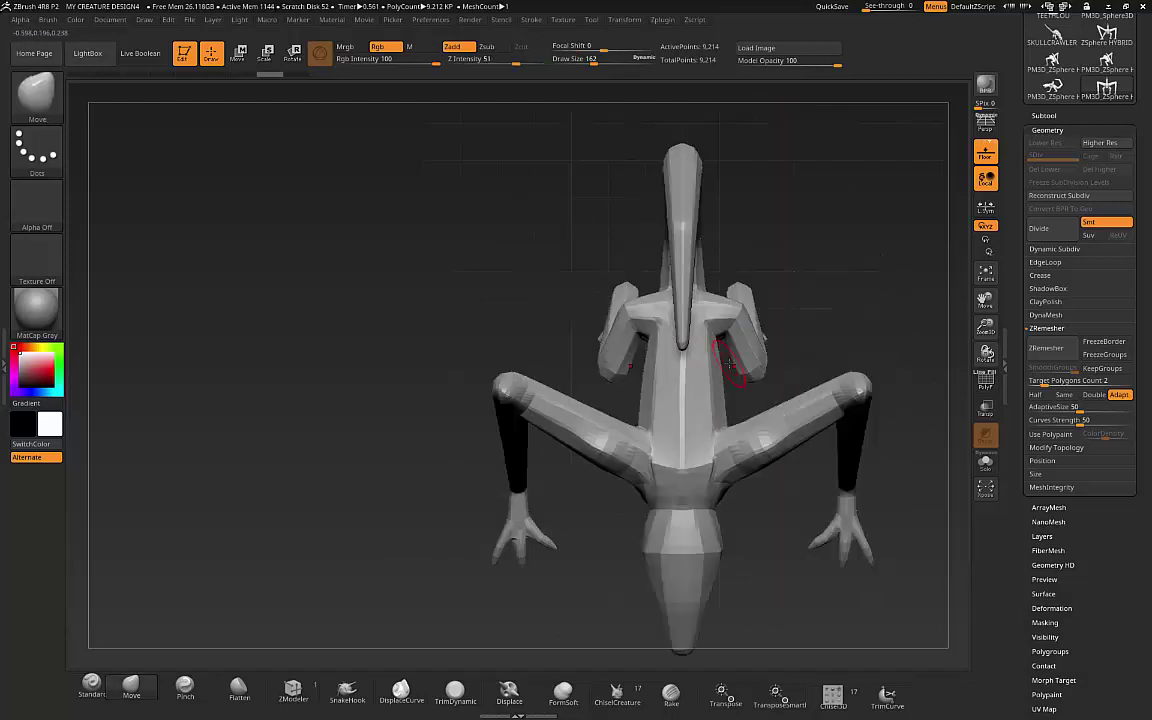
drag(797, 334, 818, 211)
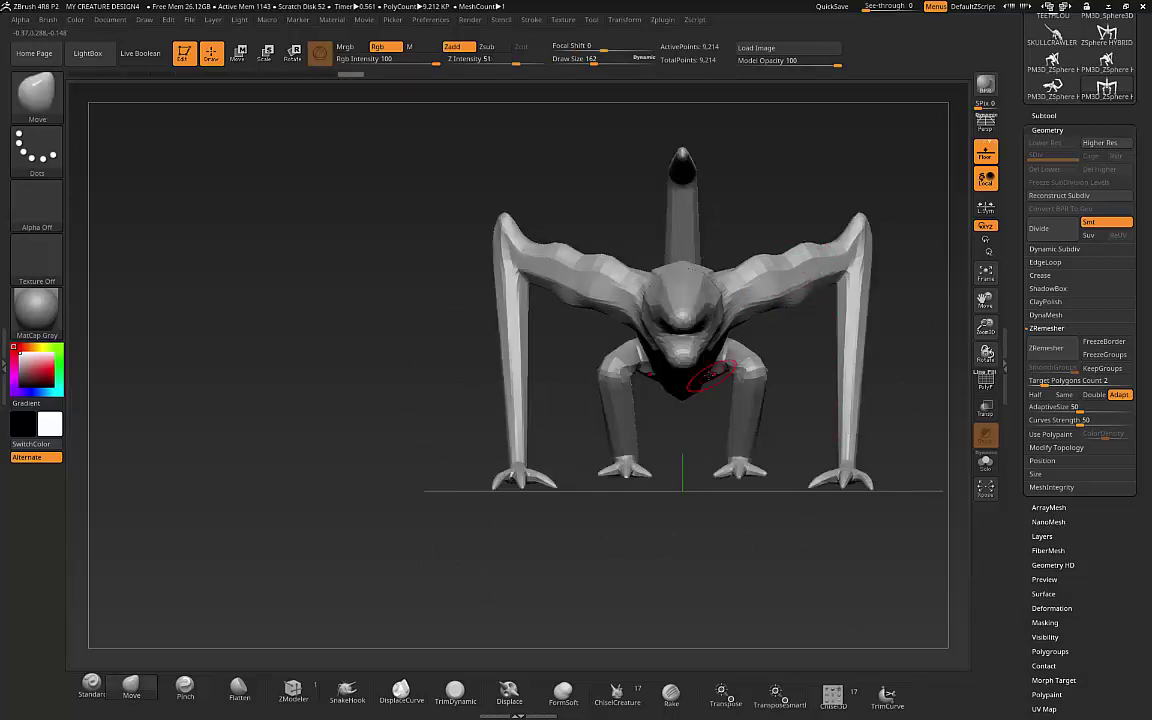
mouse_move(681, 368)
mouse_down()
mouse_move(789, 428)
mouse_move(756, 450)
mouse_move(800, 260)
mouse_move(847, 241)
mouse_up()
Enlarge the Draw Size to 296 and bulge the front forearms just below the elbows with the Move brush
key(s)
drag(867, 198, 892, 216)
drag(879, 362, 601, 464)
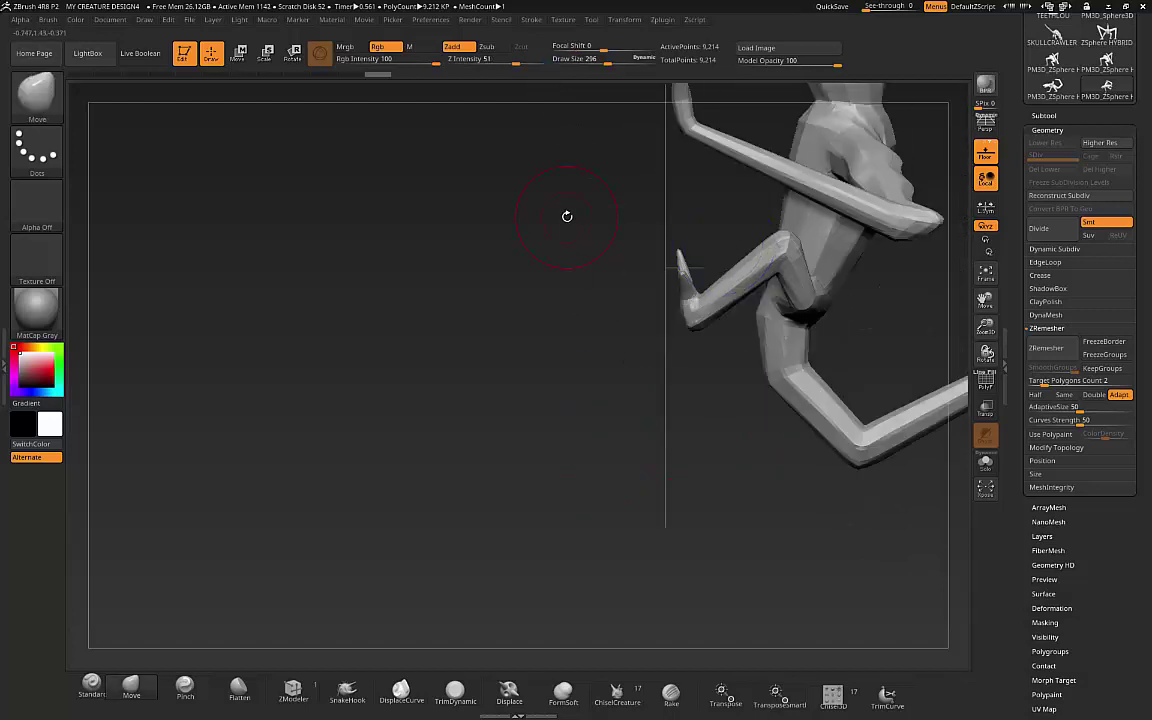
mouse_move(567, 216)
mouse_down()
mouse_move(519, 311)
mouse_move(726, 243)
mouse_move(643, 404)
mouse_move(600, 362)
mouse_move(659, 316)
mouse_up()
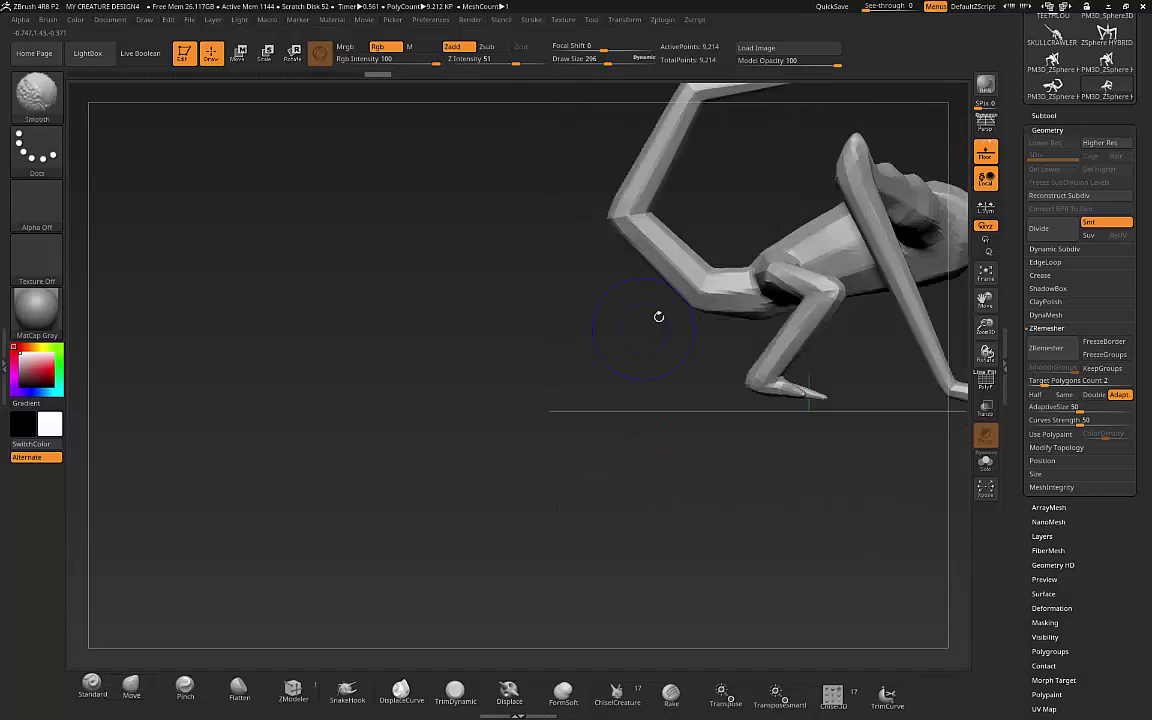
shift+drag(821, 427, 786, 437)
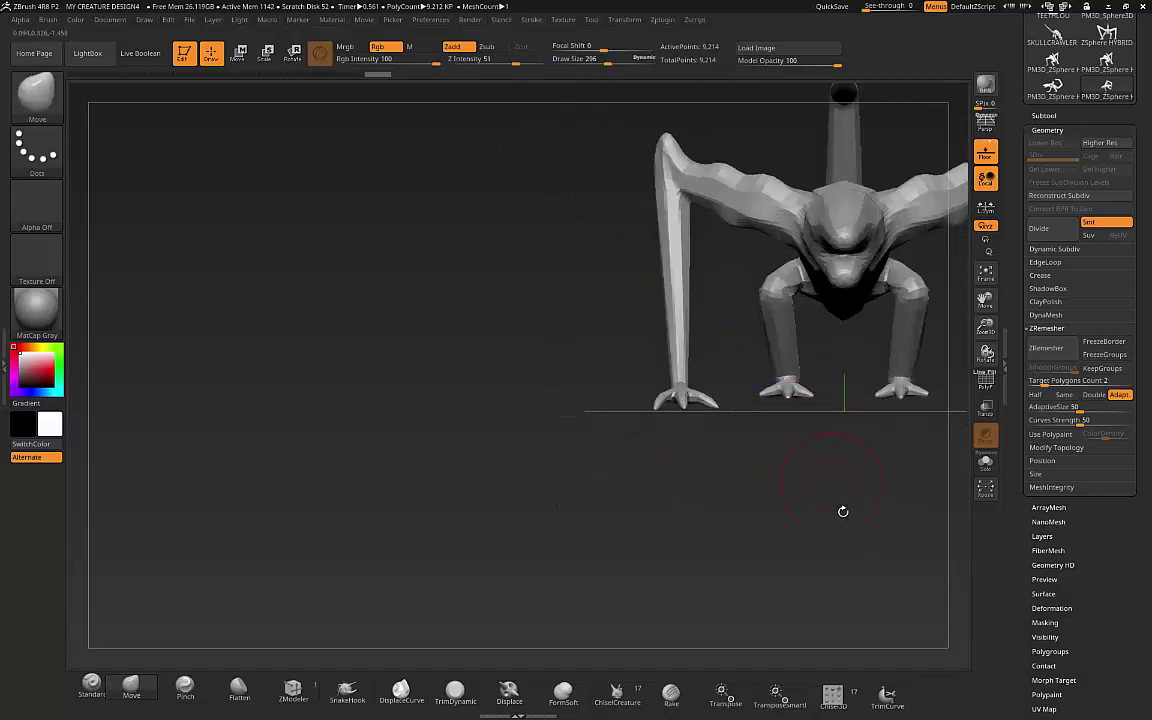
alt+drag(843, 510, 652, 602)
mouse_move(831, 303)
mouse_down()
mouse_move(845, 306)
mouse_move(808, 312)
mouse_up()
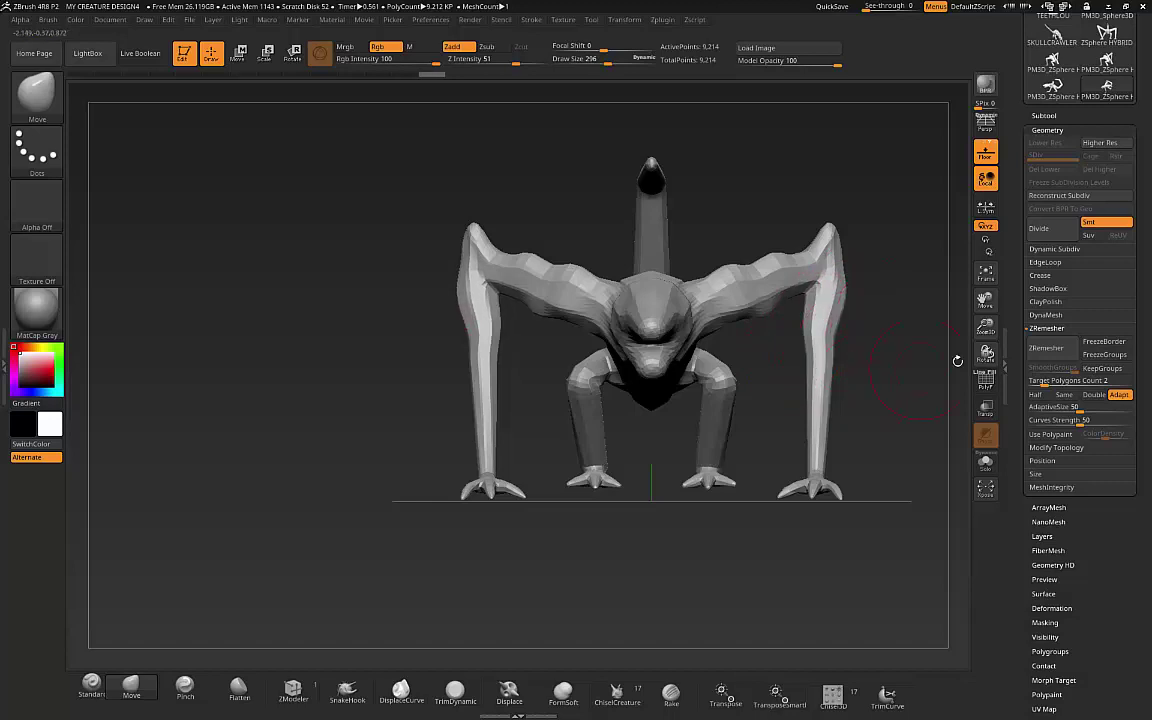
Divide the mesh to subdivision level 2 and smooth the creature's neck, body, front limbs and tail
click(1035, 232)
drag(874, 303, 850, 362)
drag(845, 475, 725, 496)
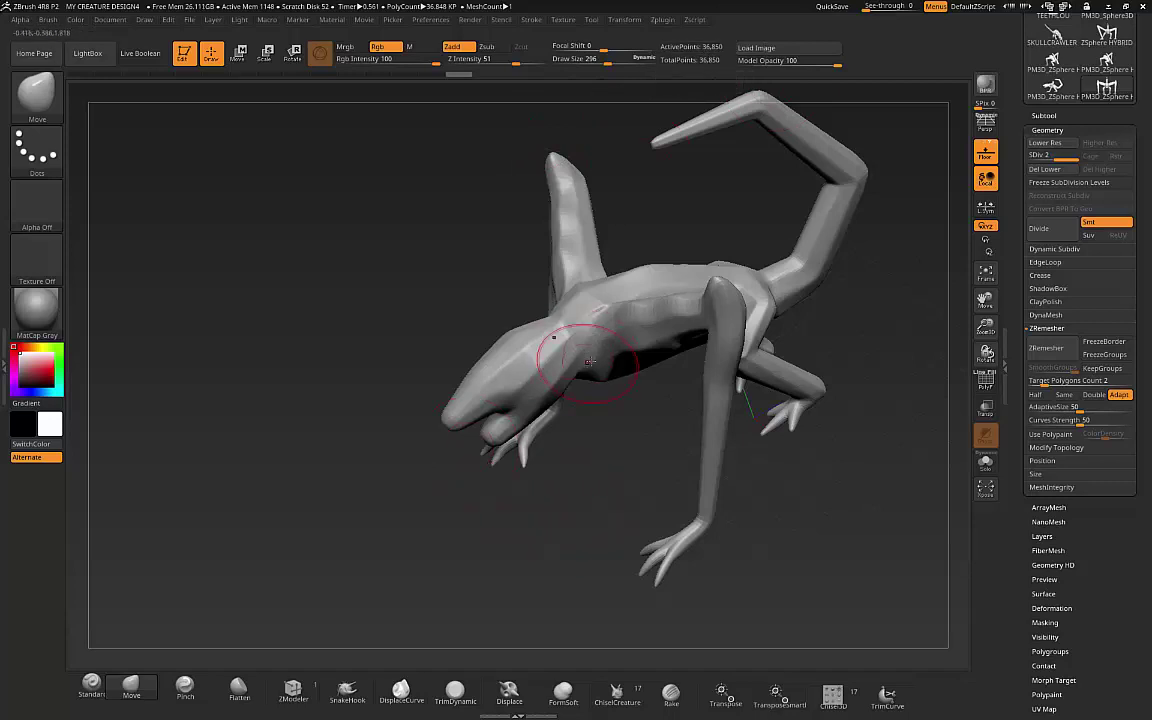
shift+drag(608, 340, 543, 354)
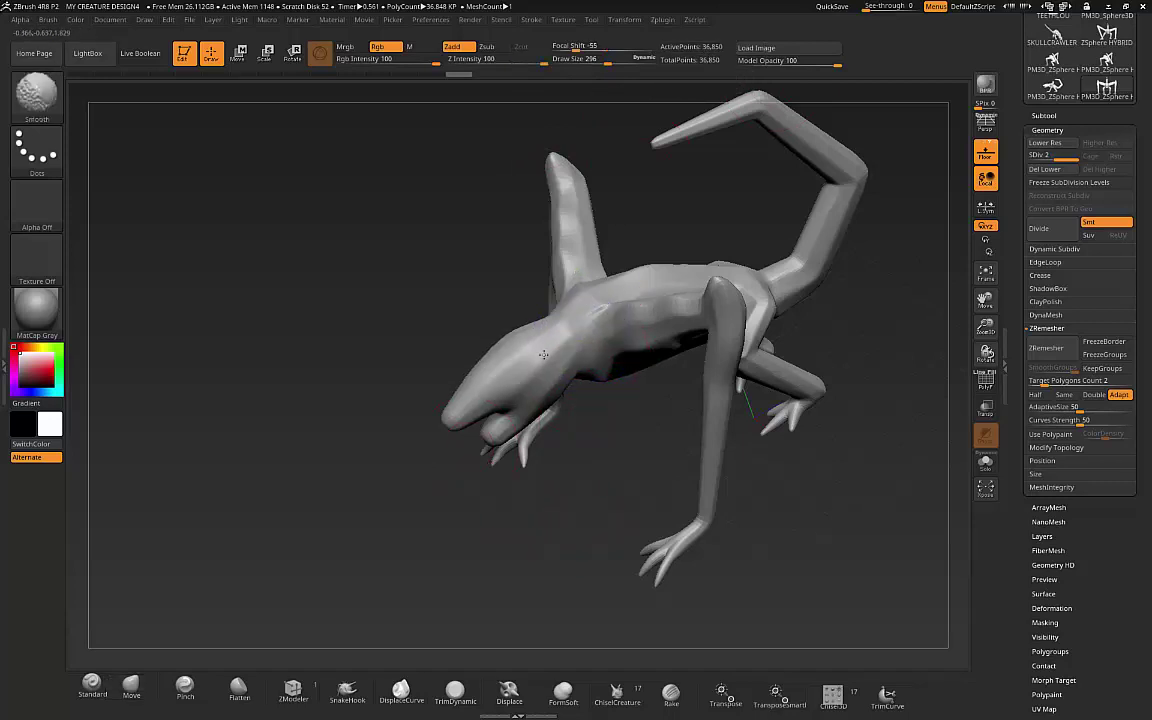
shift+drag(717, 283, 672, 304)
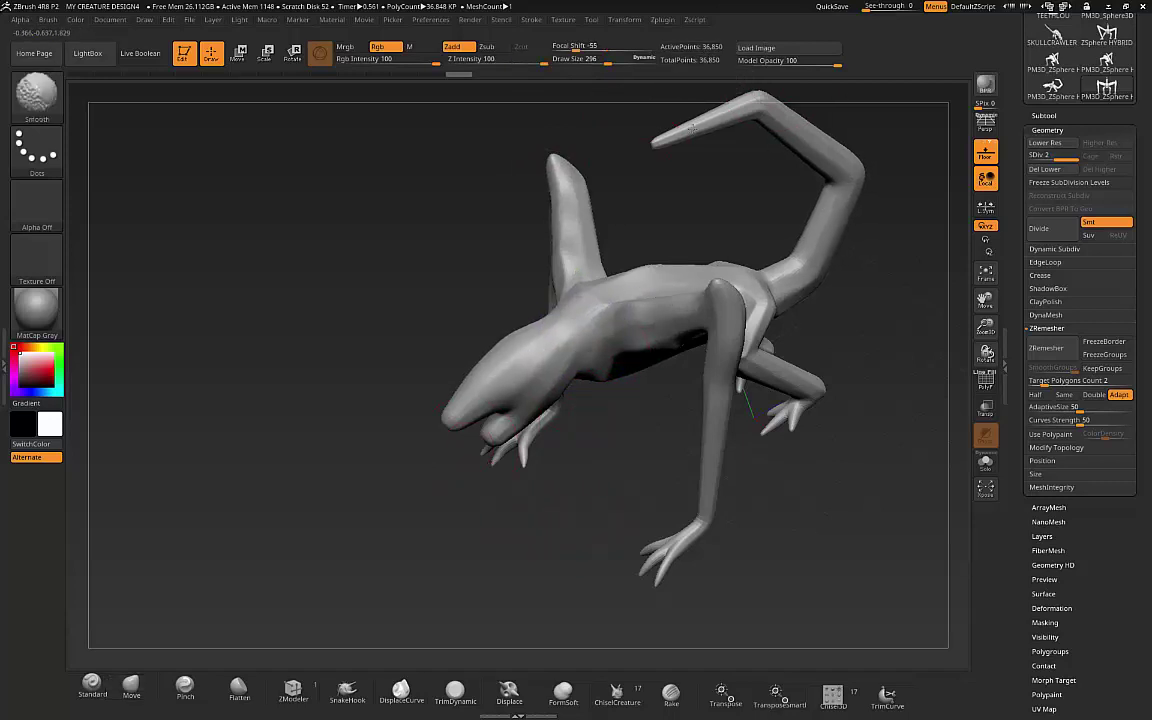
Reshape the front limbs' shoulders and upper segments into fuller curves with the Move brush from the front view
drag(578, 232, 626, 407)
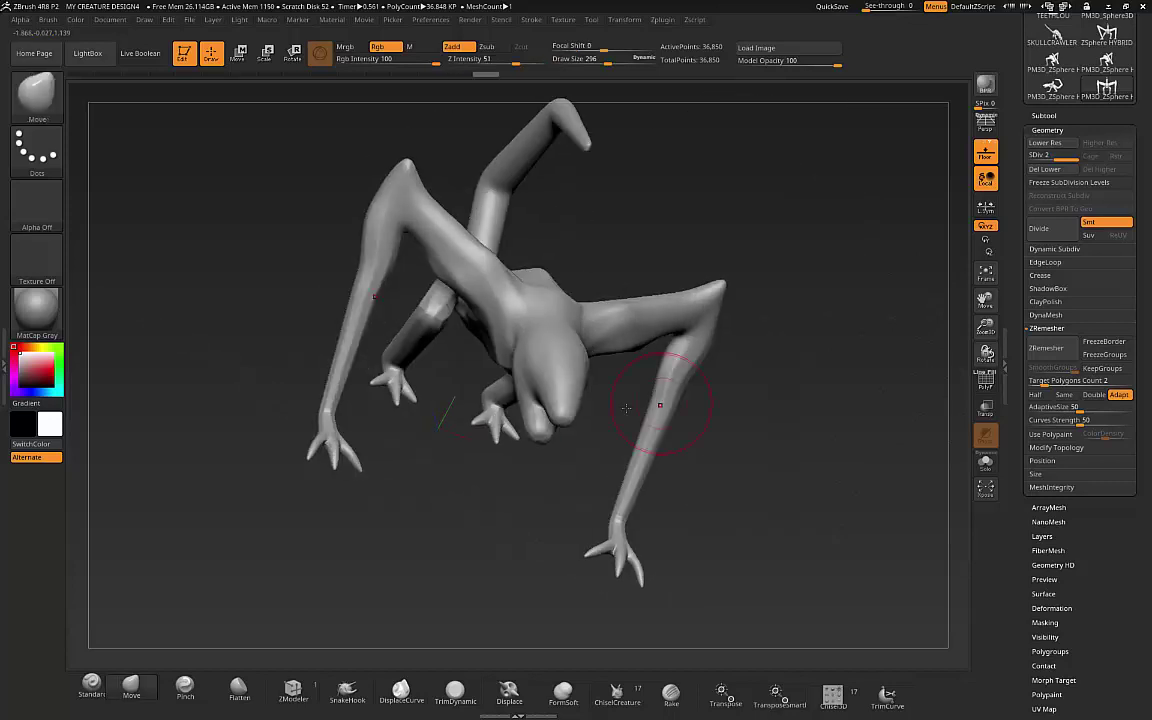
drag(739, 357, 620, 388)
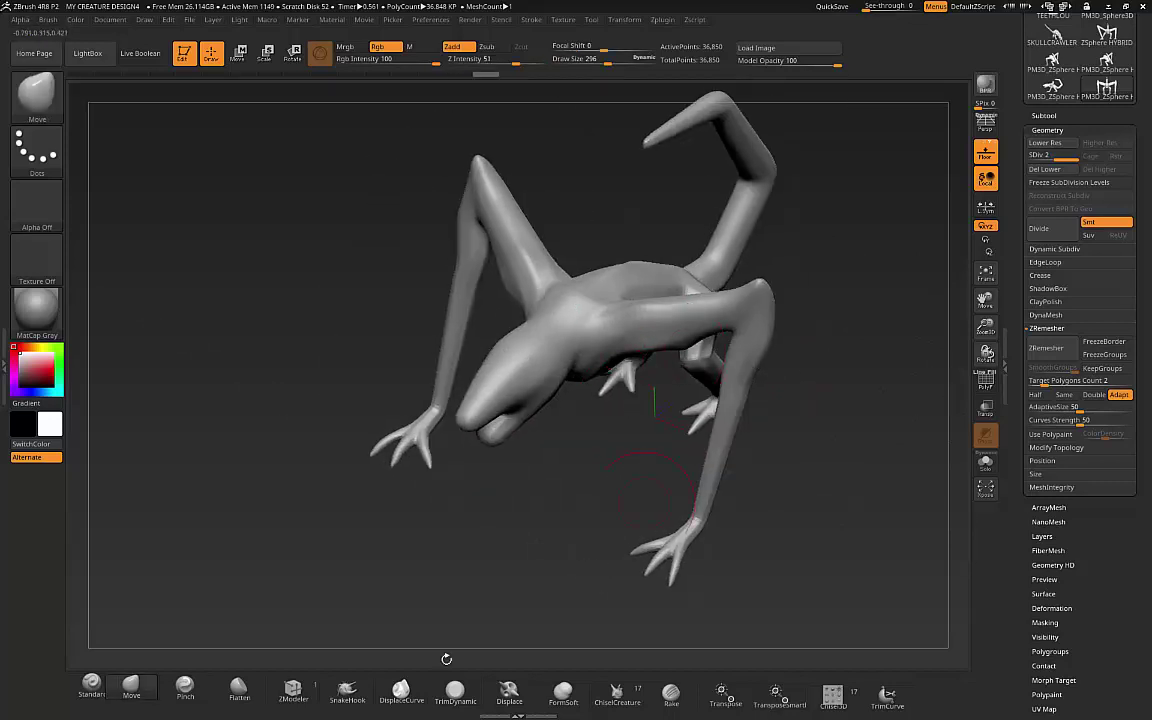
mouse_move(856, 265)
shift+mouse_down()
mouse_move(750, 300)
mouse_move(620, 366)
shift+mouse_up()
drag(678, 300, 680, 288)
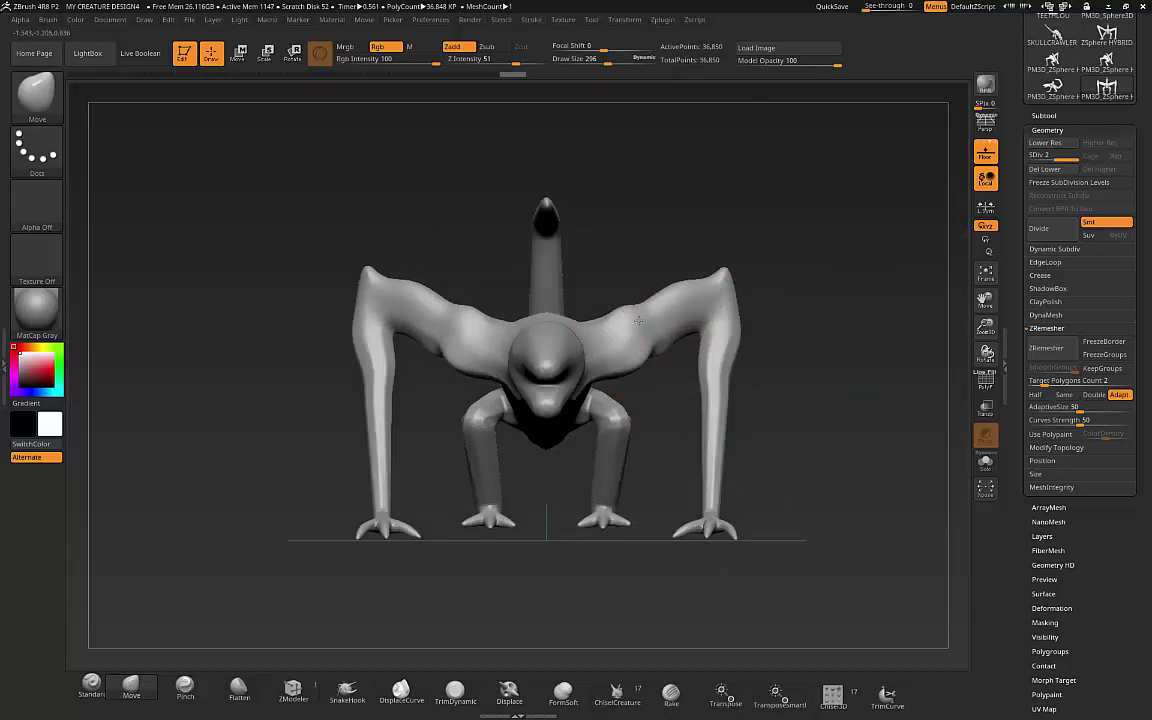
Raise mirrored brow ridges on top of the head with the Standard brush at Draw Size 104
drag(676, 334, 672, 348)
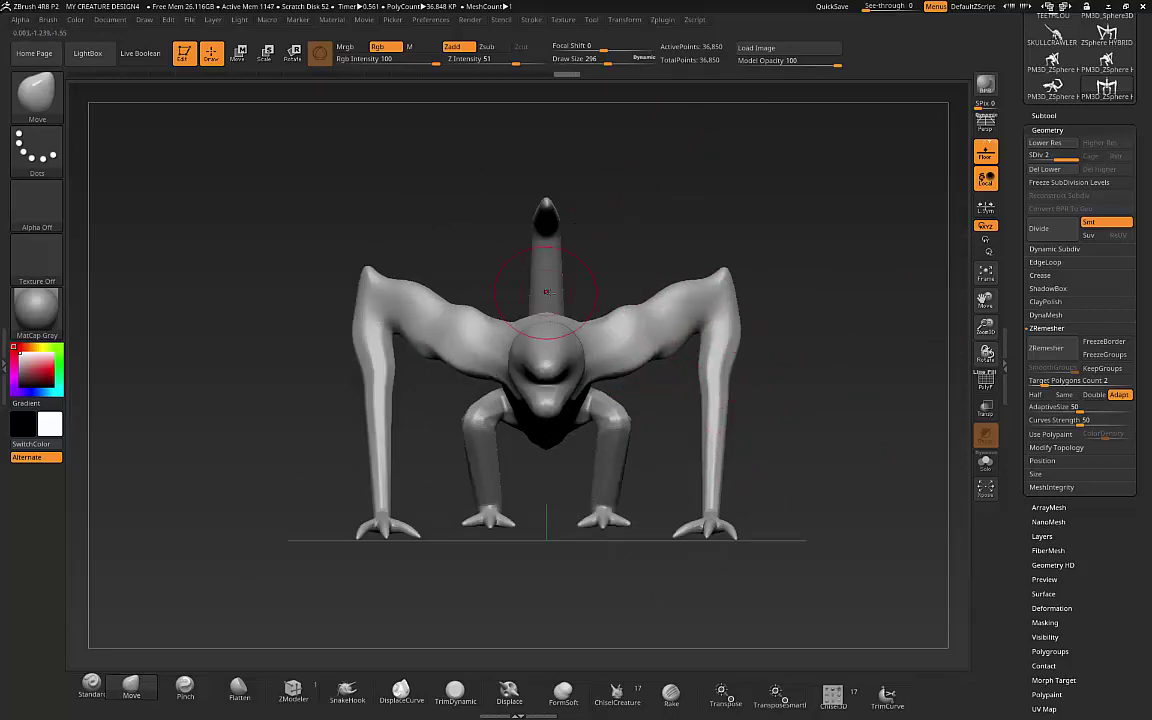
drag(766, 214, 700, 260)
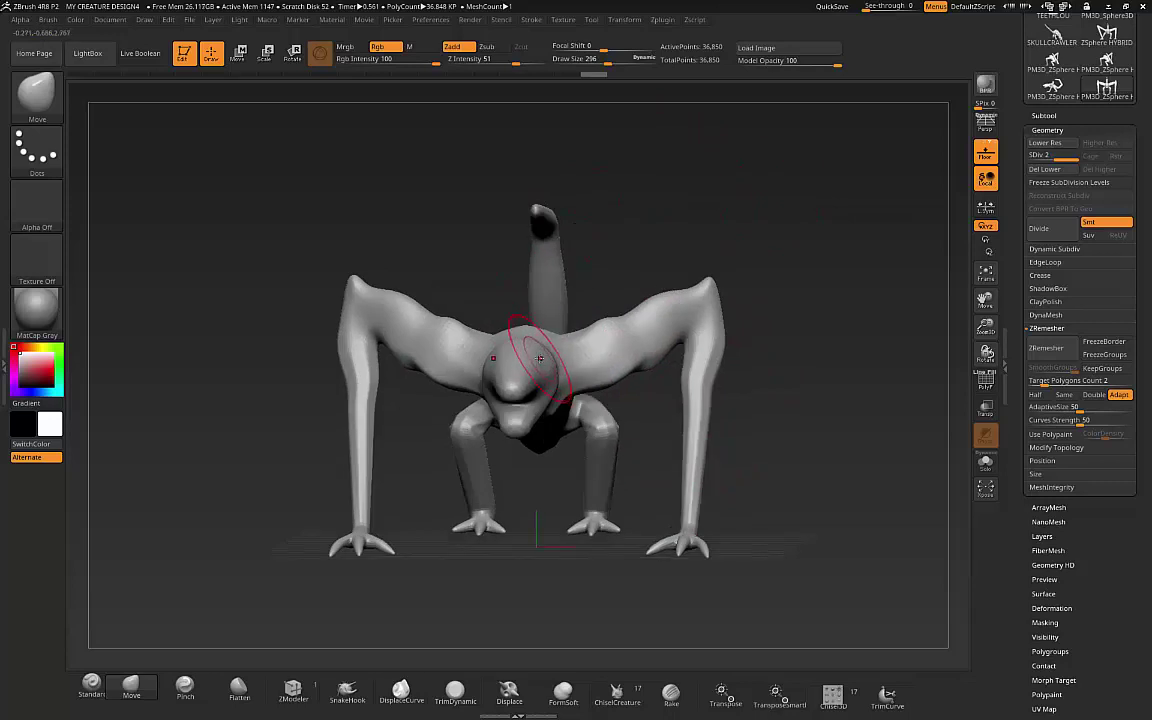
drag(539, 358, 518, 356)
click(91, 684)
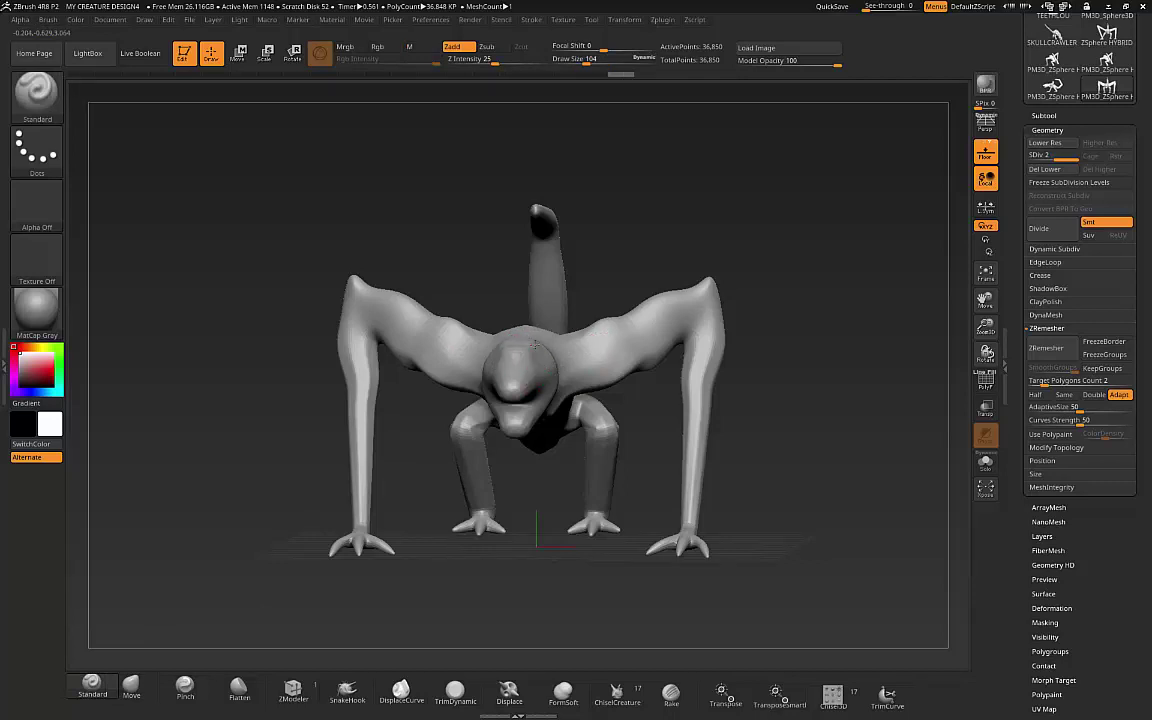
drag(622, 267, 537, 342)
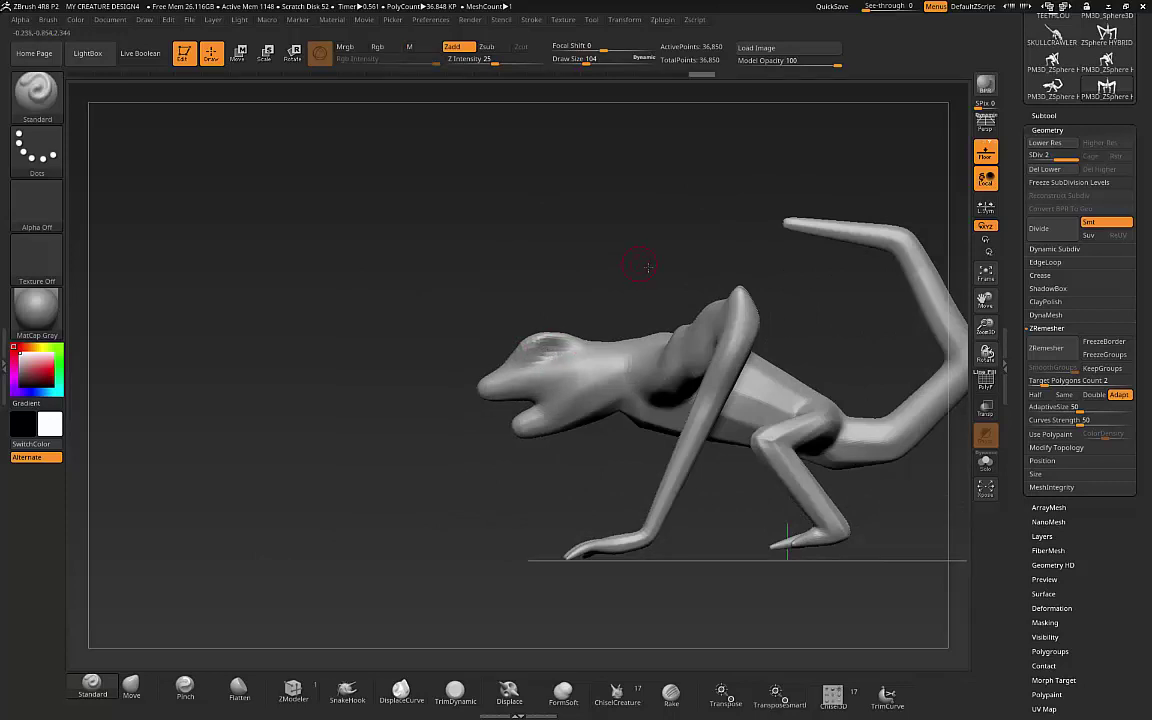
Enlarge the Draw Size to 316 and build up the torso sides and upper front limbs with the Standard brush from above
drag(646, 266, 740, 487)
drag(703, 567, 786, 595)
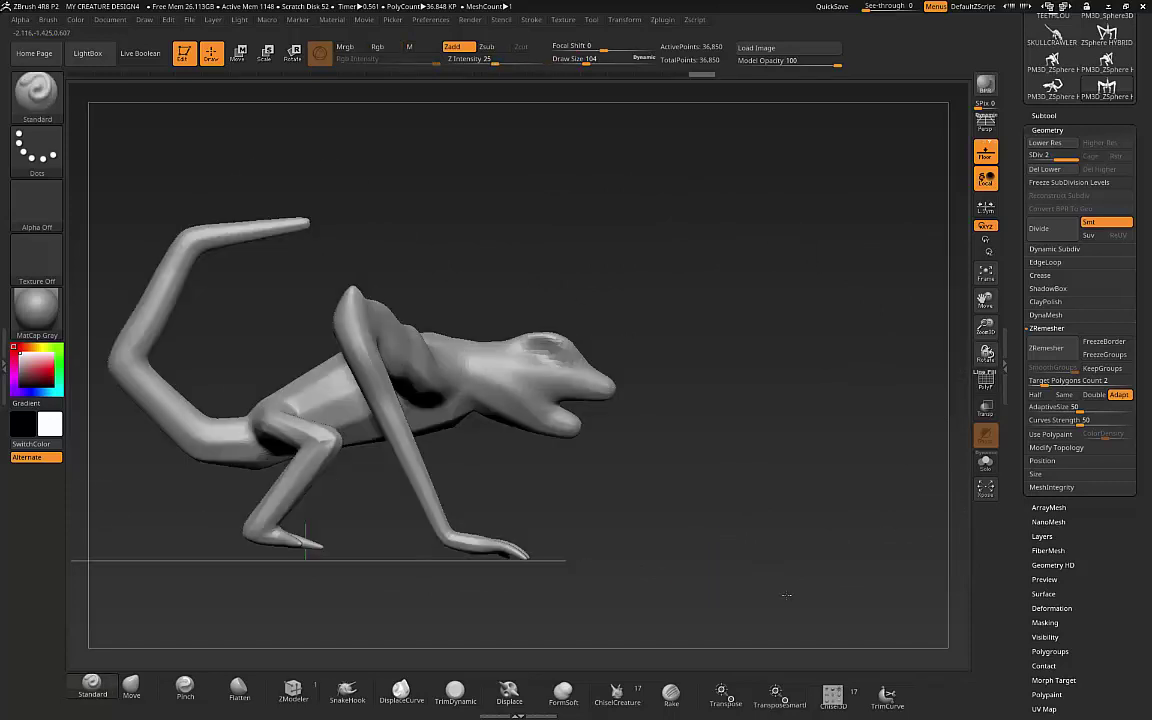
drag(689, 355, 686, 175)
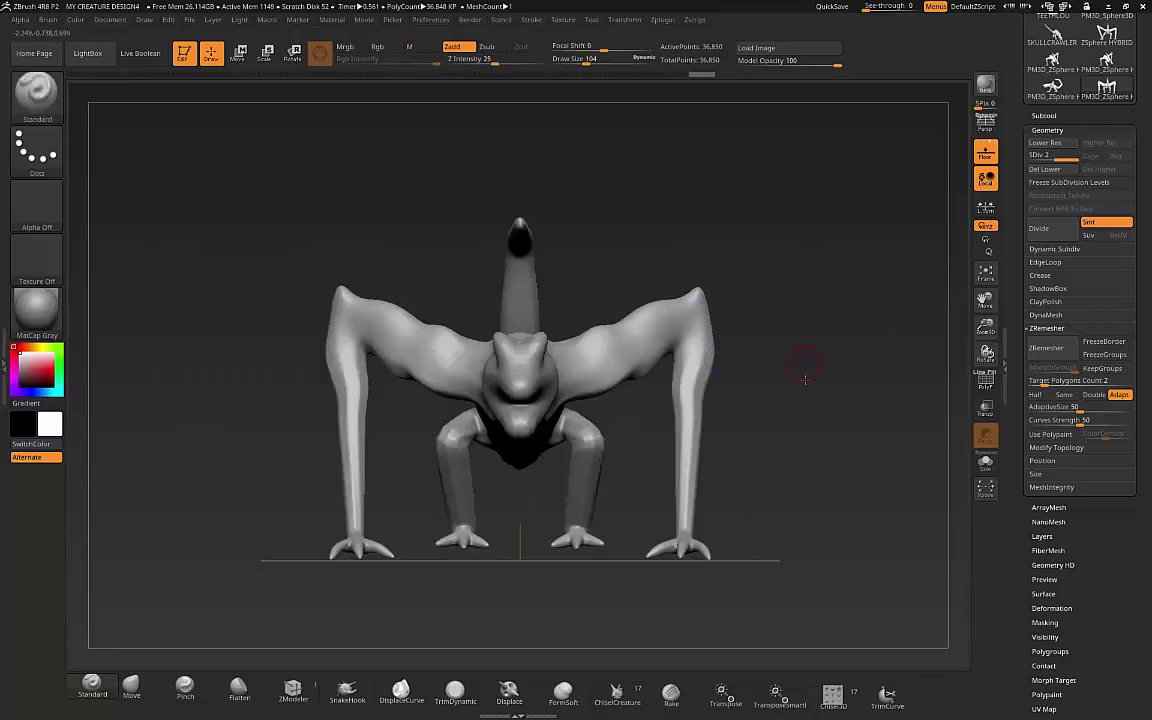
drag(650, 320, 583, 173)
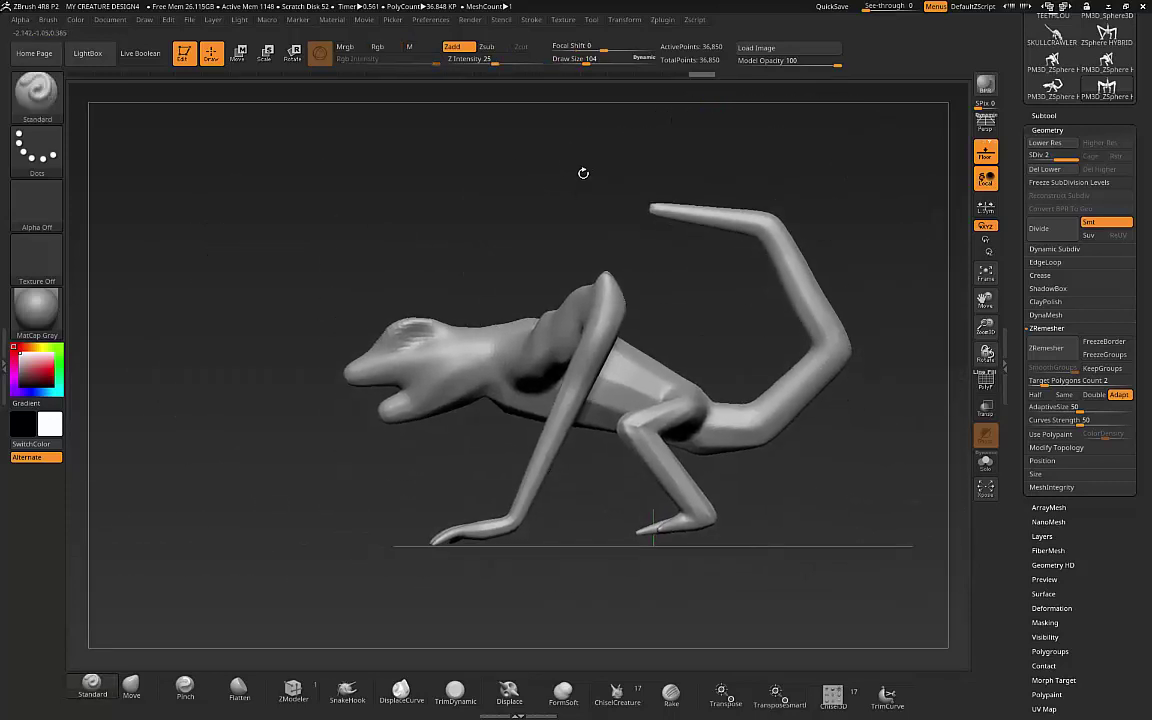
mouse_move(590, 574)
mouse_down()
mouse_move(617, 596)
mouse_move(674, 545)
mouse_move(665, 333)
mouse_move(590, 430)
mouse_move(525, 370)
mouse_move(700, 509)
mouse_move(617, 287)
mouse_up()
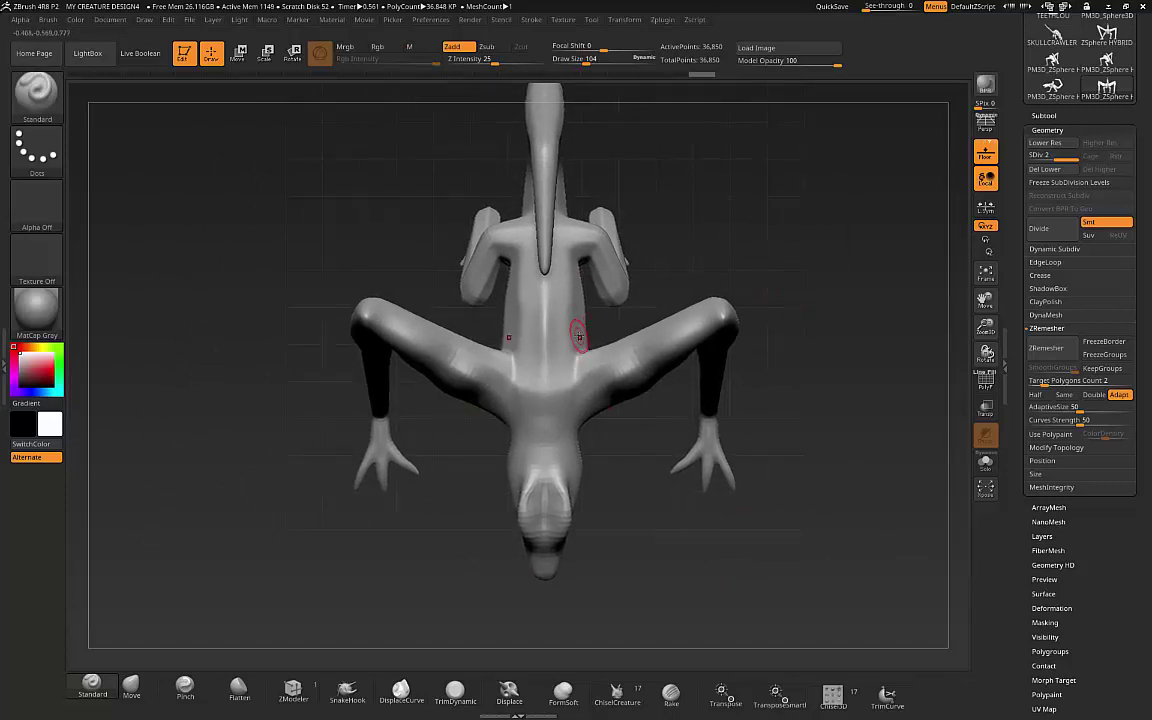
key(s)
mouse_move(579, 336)
mouse_down()
mouse_move(605, 337)
mouse_move(615, 323)
mouse_up()
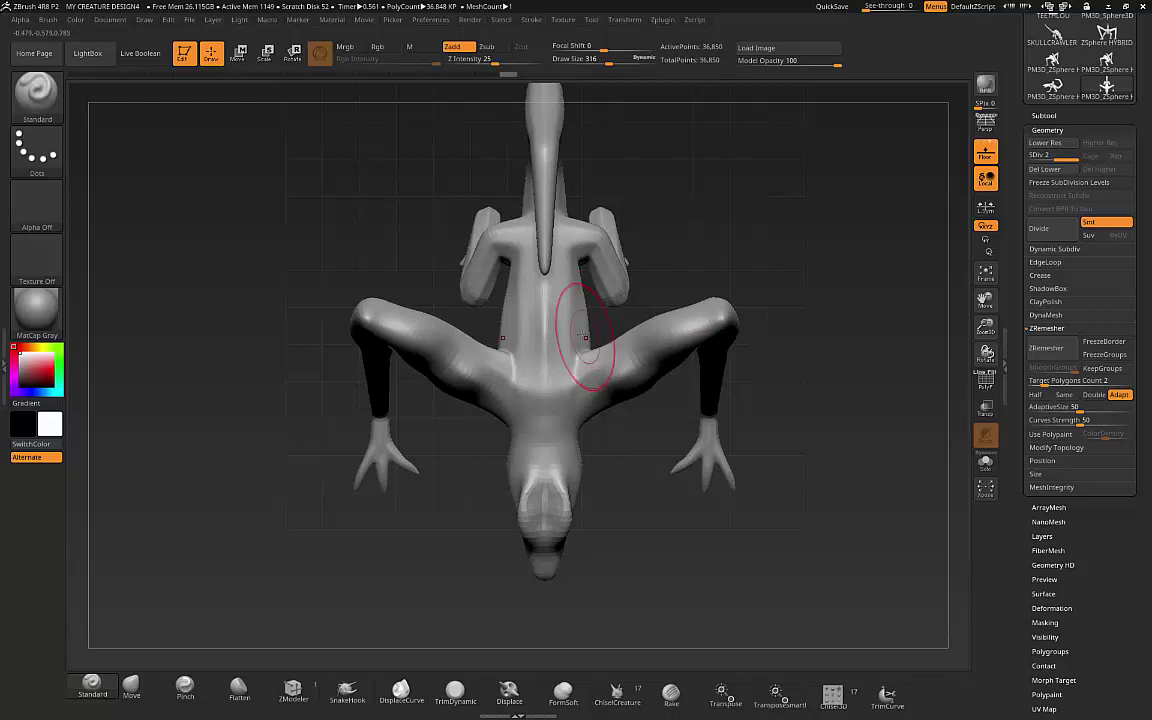
drag(662, 330, 600, 345)
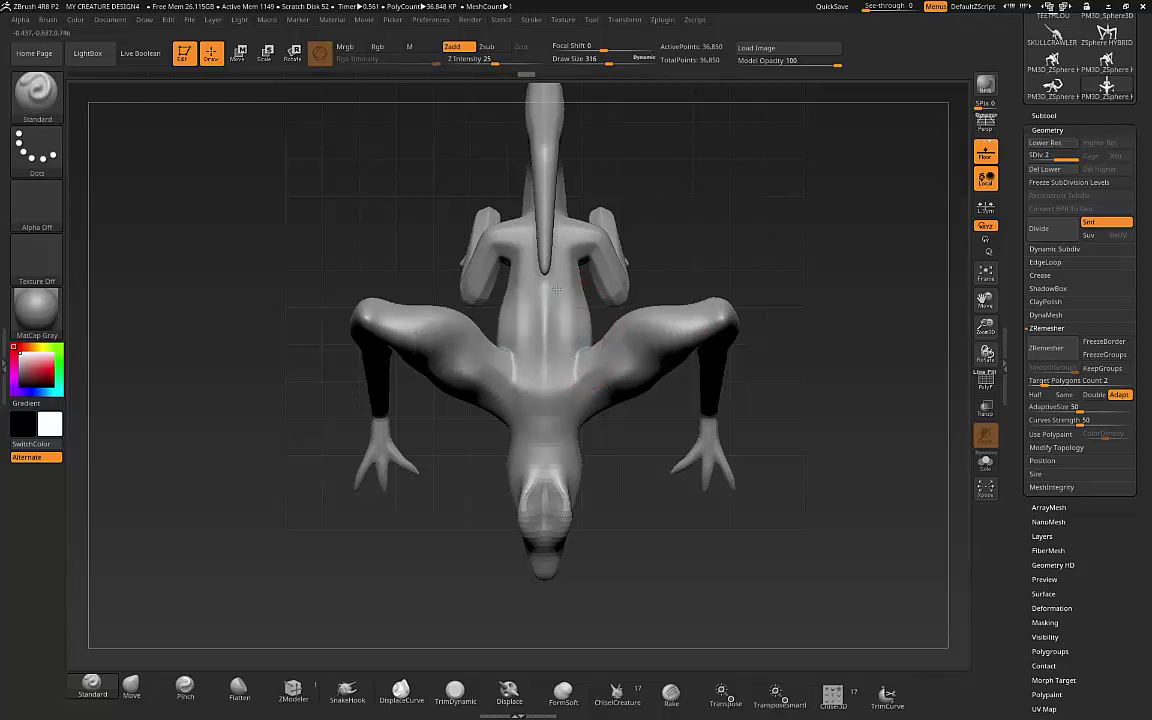
Divide the mesh up to subdivision level 5
mouse_move(726, 238)
mouse_down()
mouse_move(694, 134)
mouse_move(653, 327)
mouse_move(828, 341)
mouse_move(818, 343)
mouse_up()
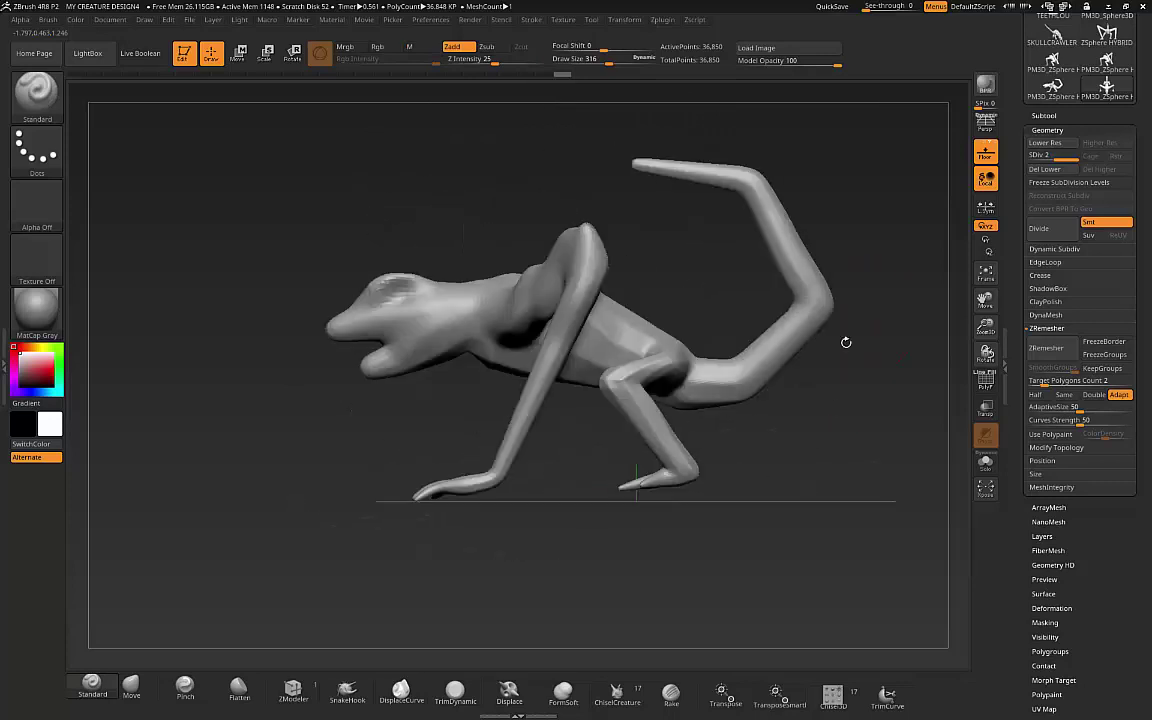
click(1049, 234)
click(1051, 234)
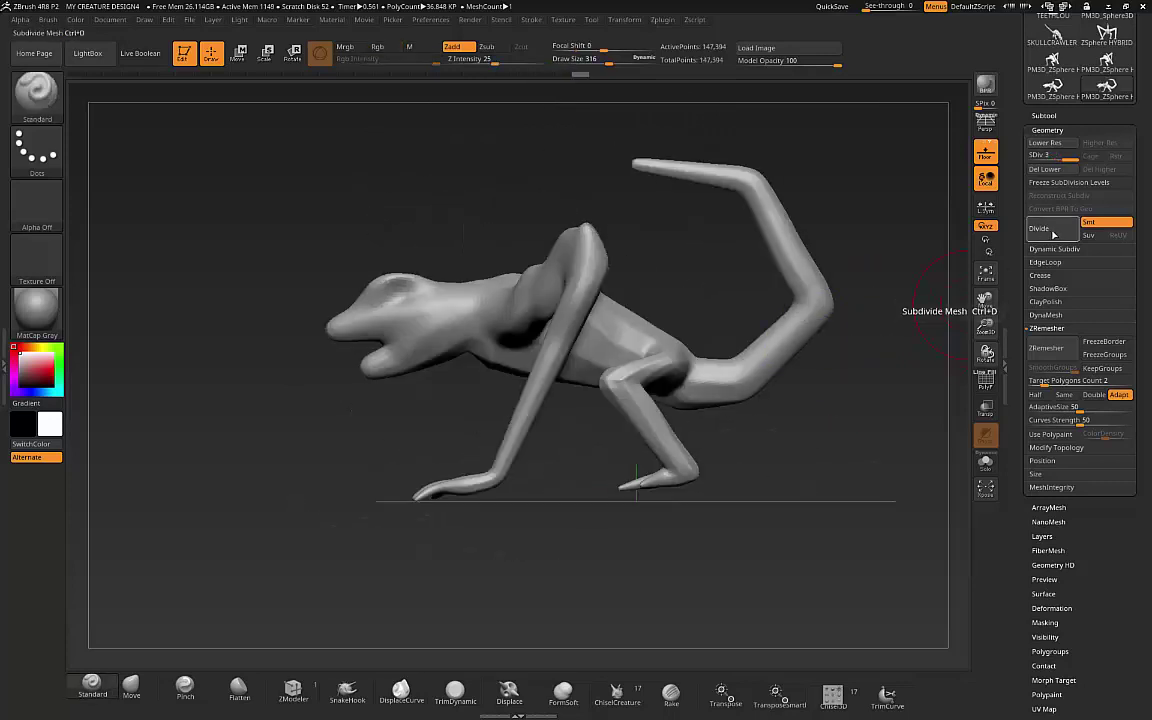
click(1051, 234)
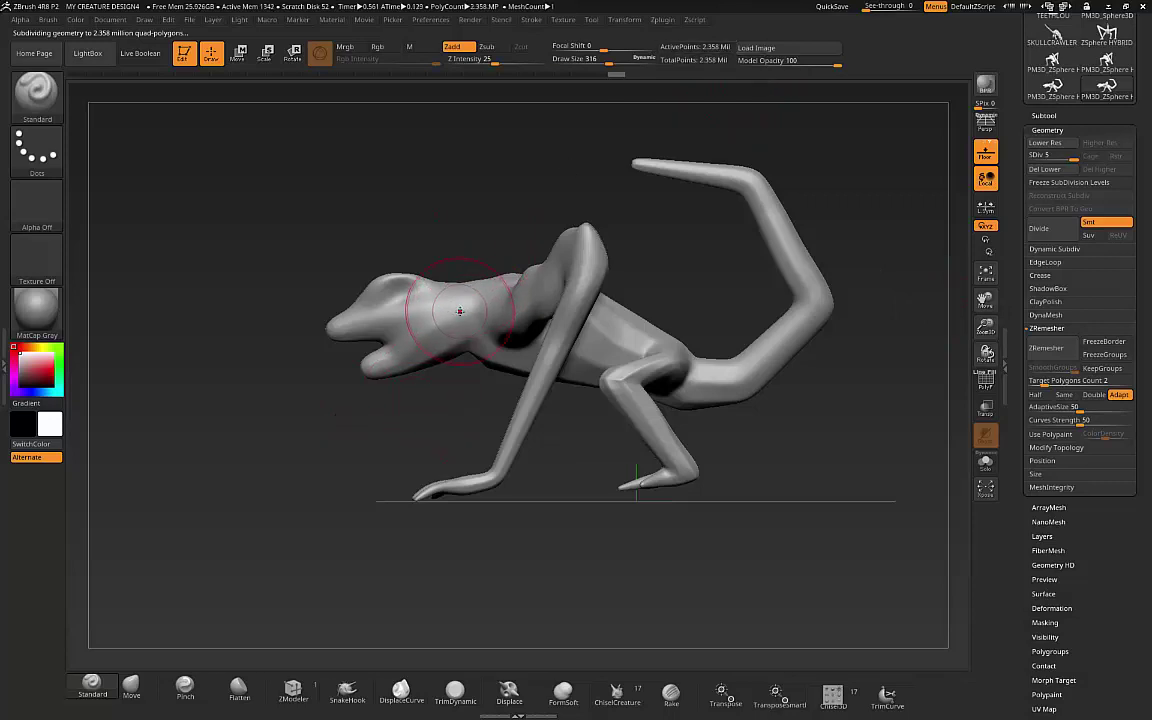
Try raised tendon-like strokes on the neck, shoulder and lower jaw with the Standard brush at Draw Size 31
key(s)
drag(460, 311, 431, 308)
key(s)
click(98, 687)
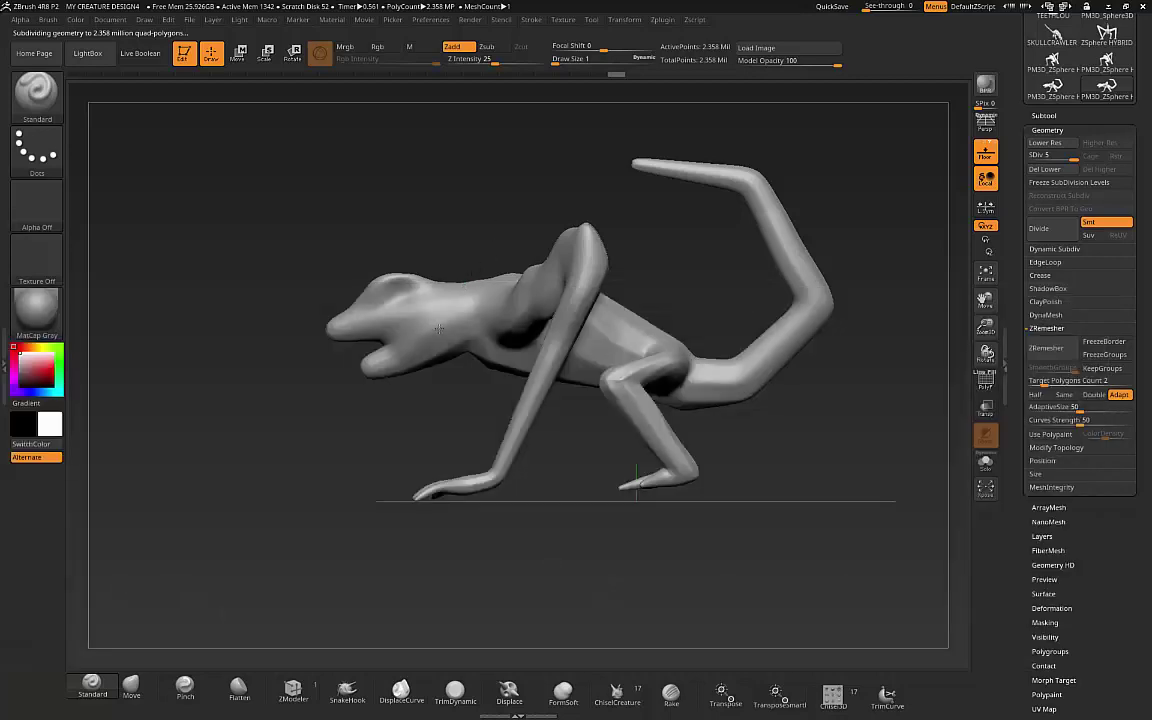
ctrl+right_drag(488, 305, 498, 380)
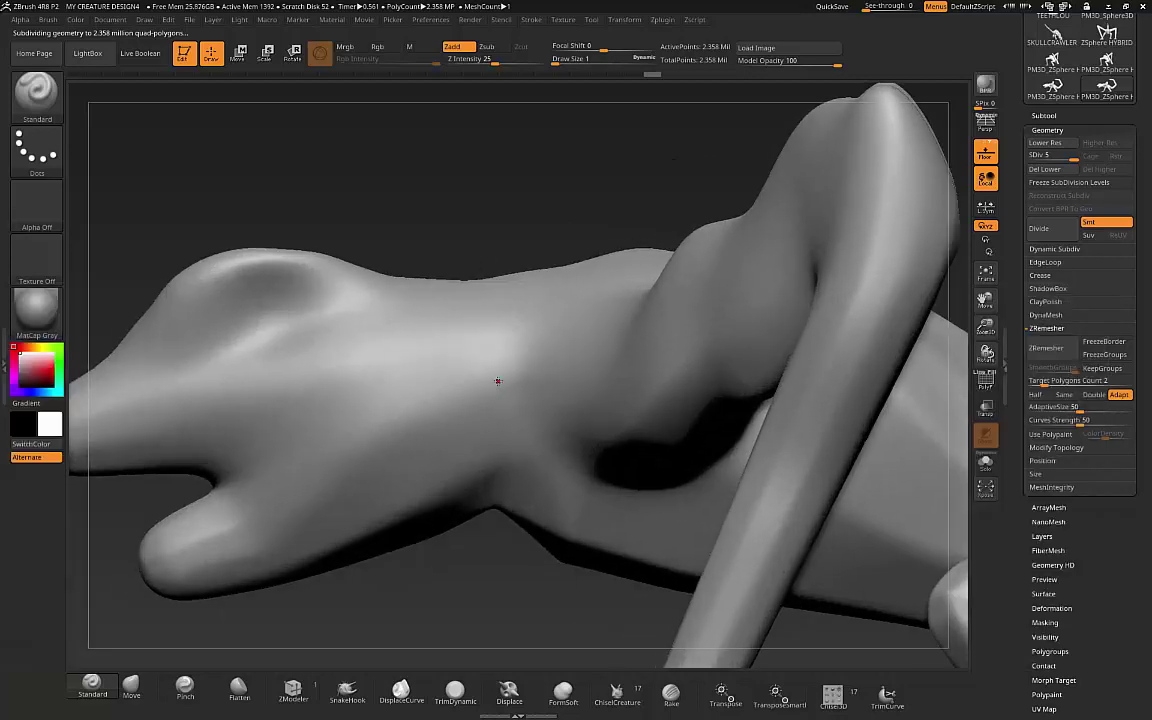
drag(496, 366, 512, 366)
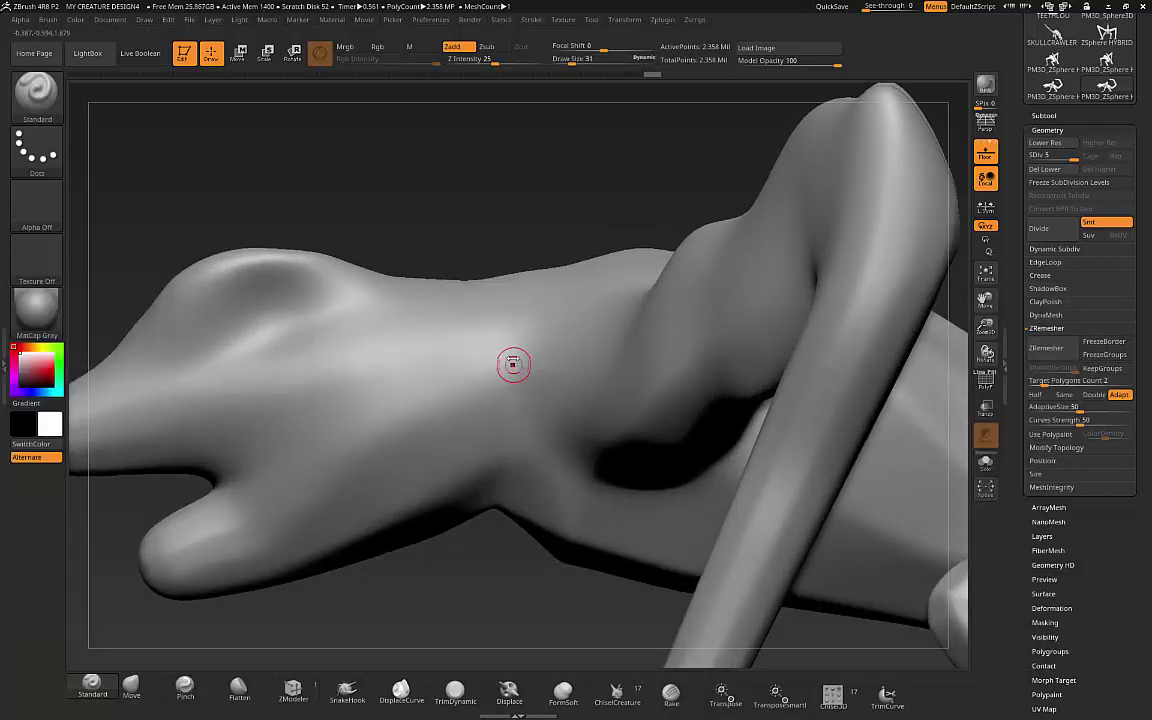
mouse_move(549, 319)
mouse_down()
mouse_move(514, 332)
mouse_move(418, 428)
mouse_up()
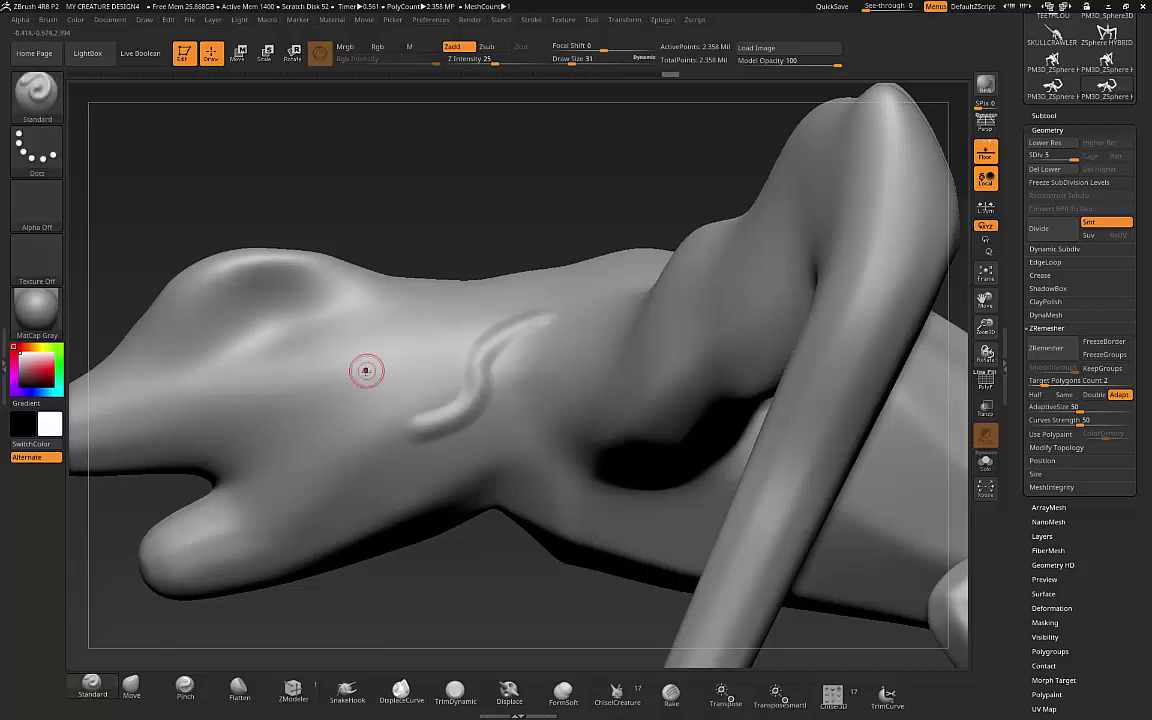
drag(324, 393, 452, 332)
drag(280, 370, 545, 300)
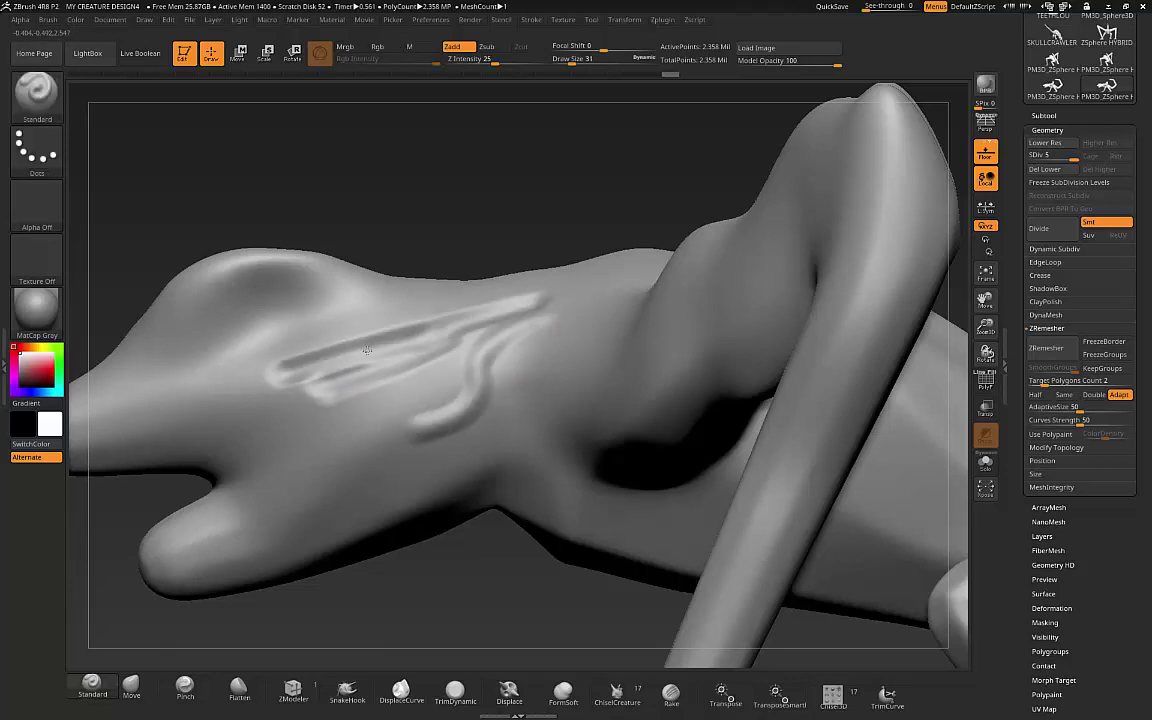
drag(597, 393, 716, 314)
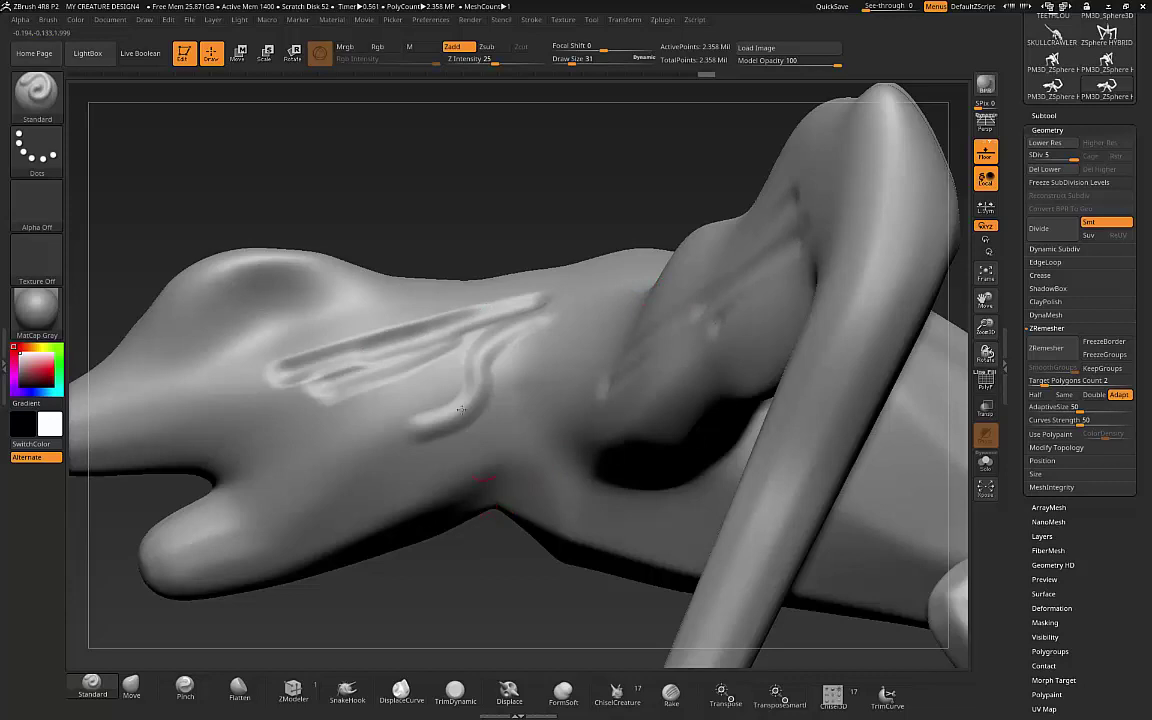
mouse_move(341, 424)
mouse_down()
mouse_move(212, 502)
mouse_move(170, 505)
mouse_move(629, 526)
mouse_up()
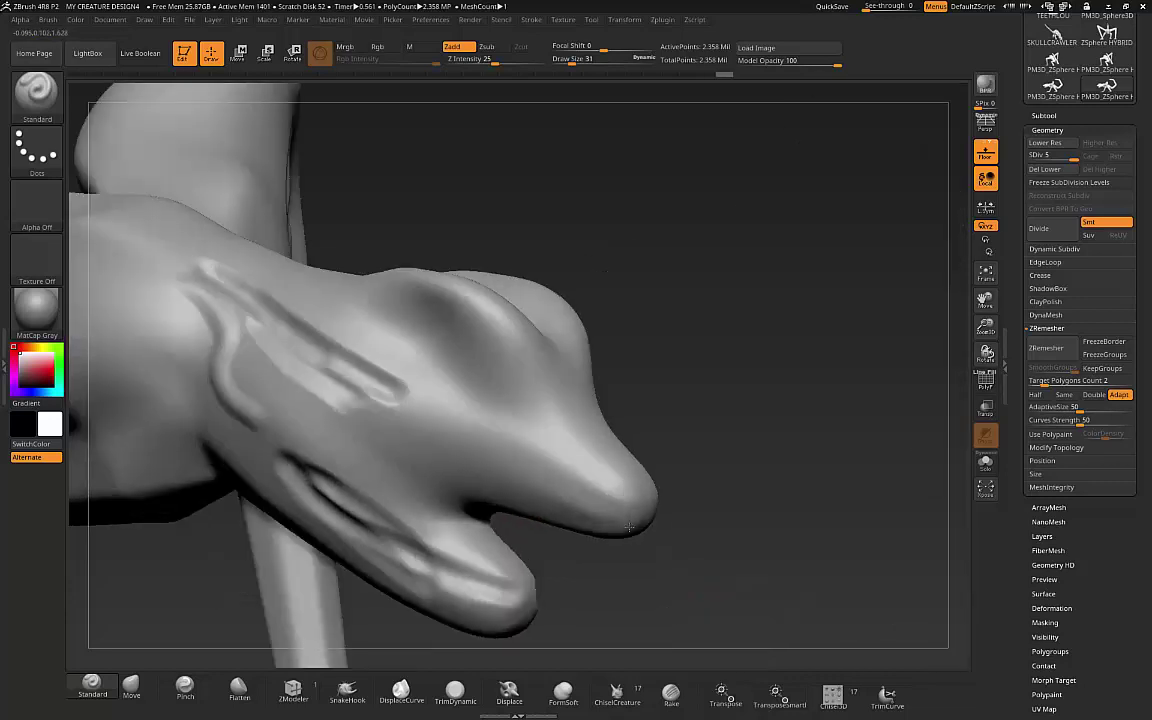
Undo the fine strokes on the neck, shoulder and jaw, and return to the full front view
key(ctrl+z)
key(ctrl+z)
key(ctrl+z)
key(ctrl+z)
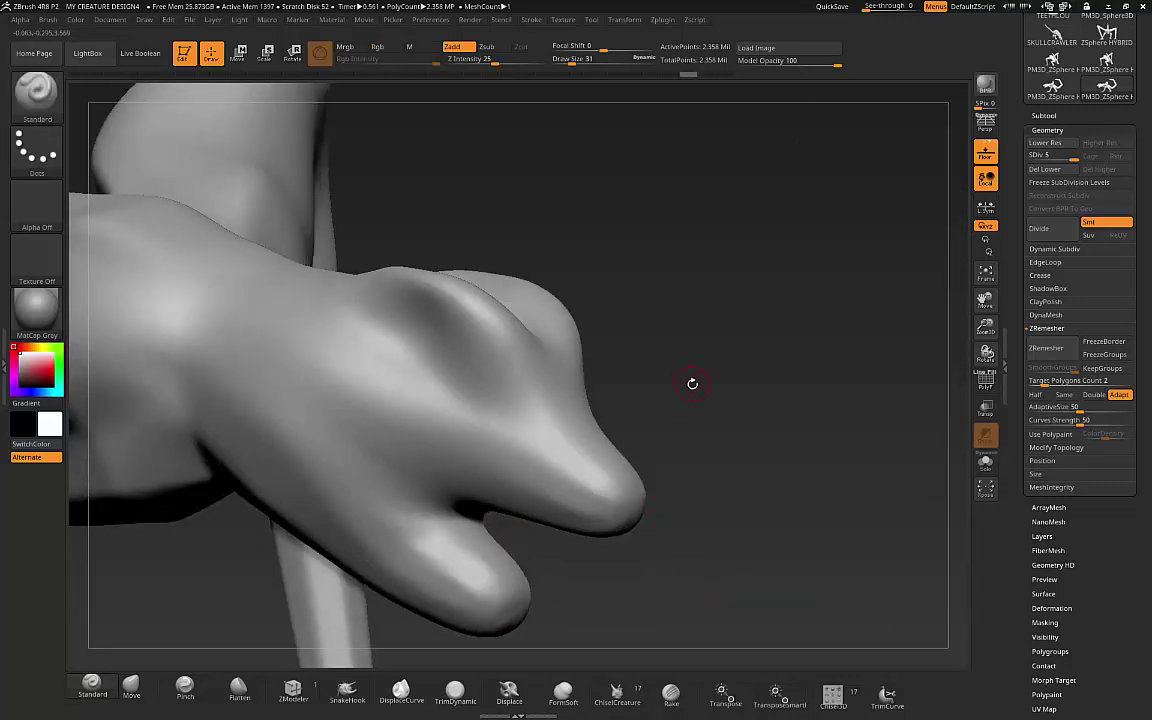
alt+drag(692, 384, 553, 320)
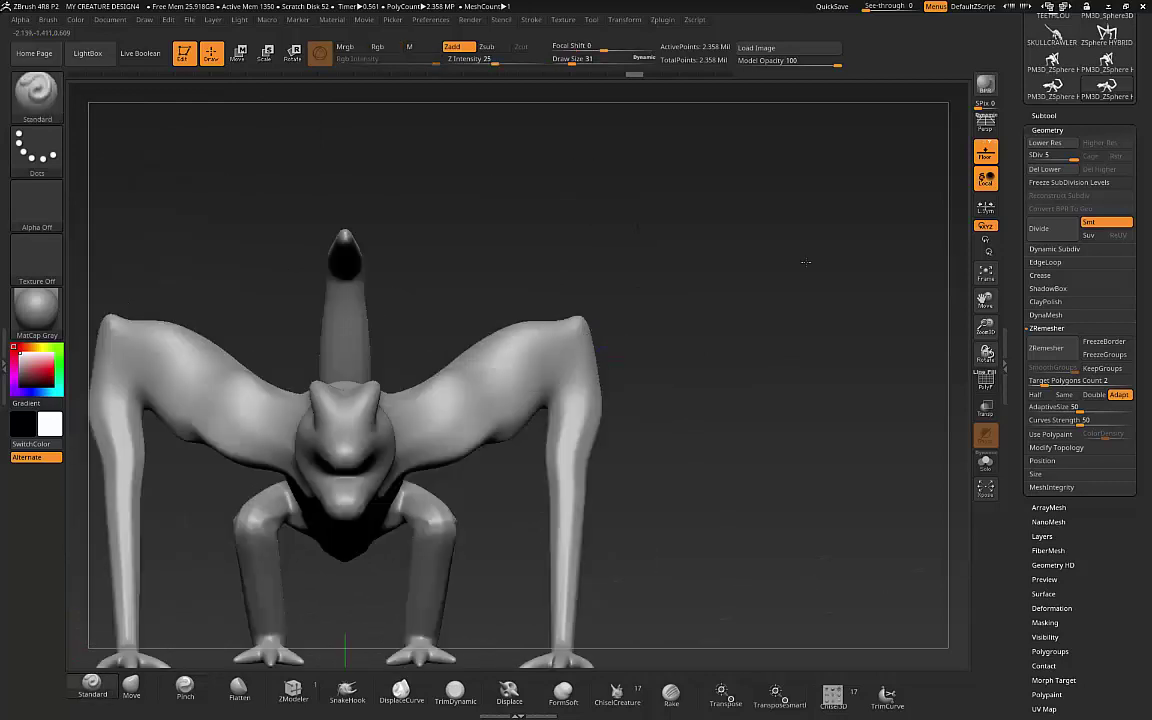
key(f)
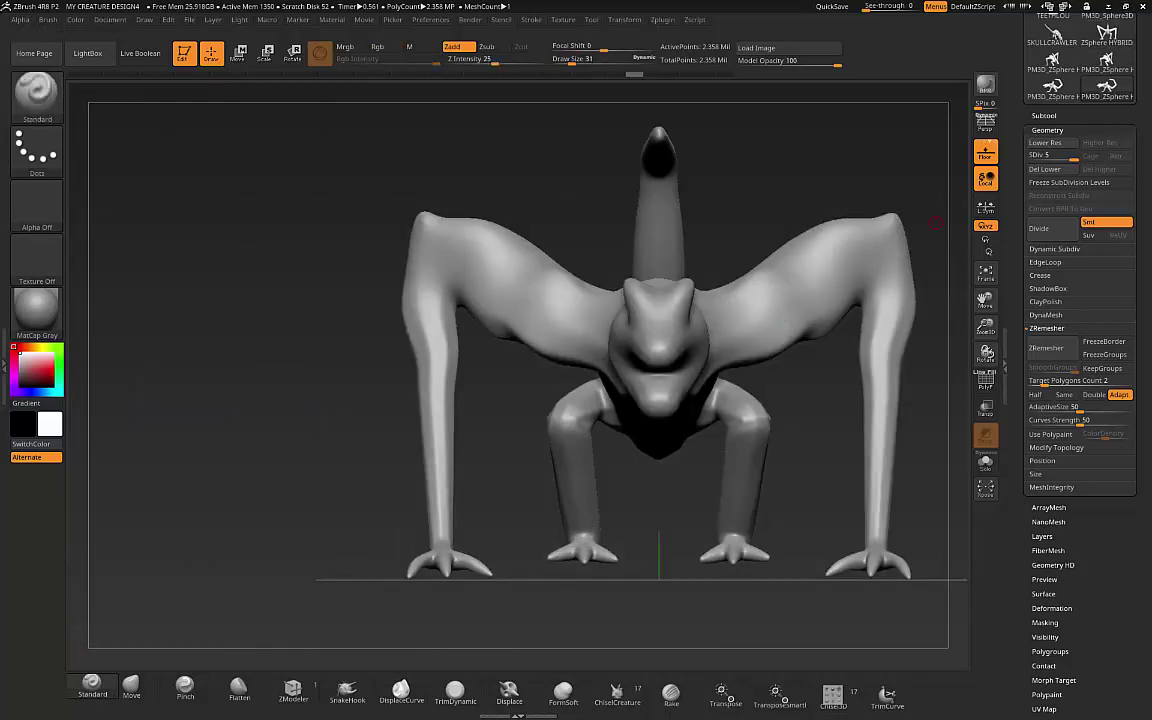